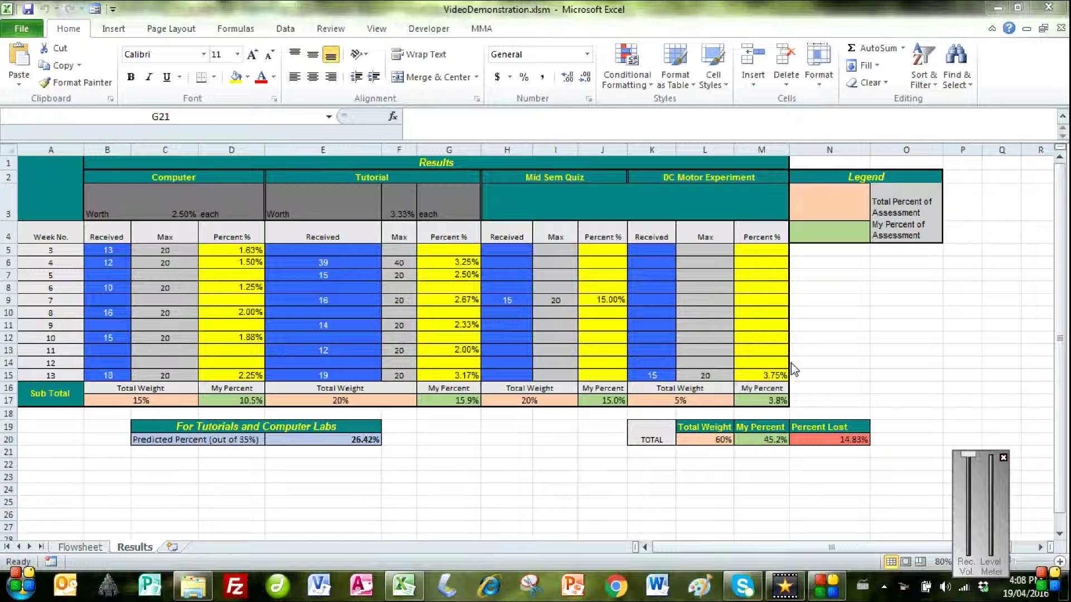
- Switch from the Results sheet to the Flowsheet sheet
{"action": "left_click", "coordinate": [853, 343]}
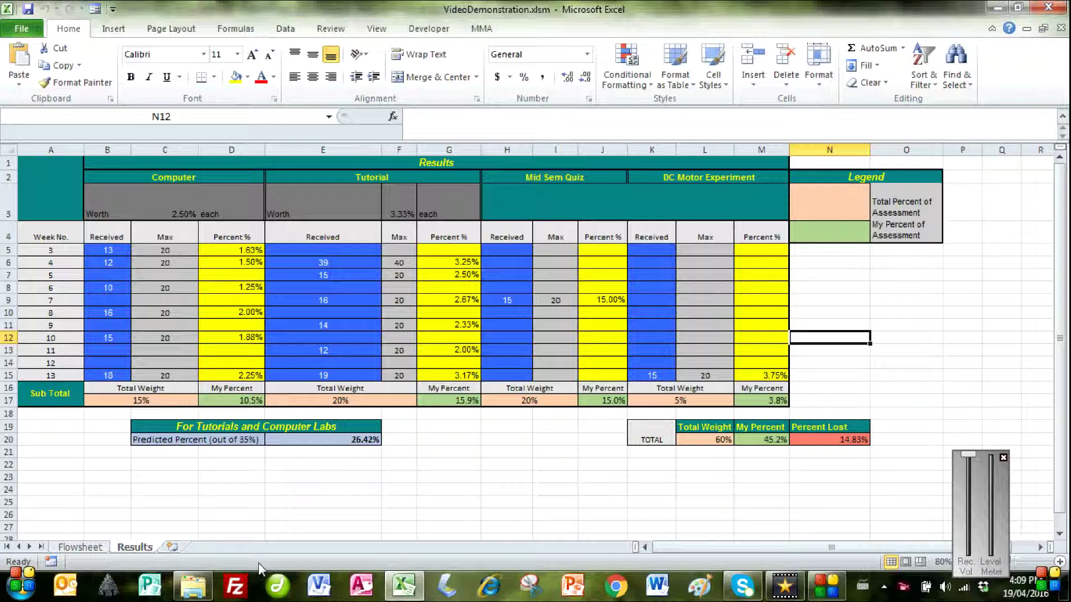
- Test the rectangle's Summary link and the top circle's Computer link
{"action": "left_click", "coordinate": [102, 549]}
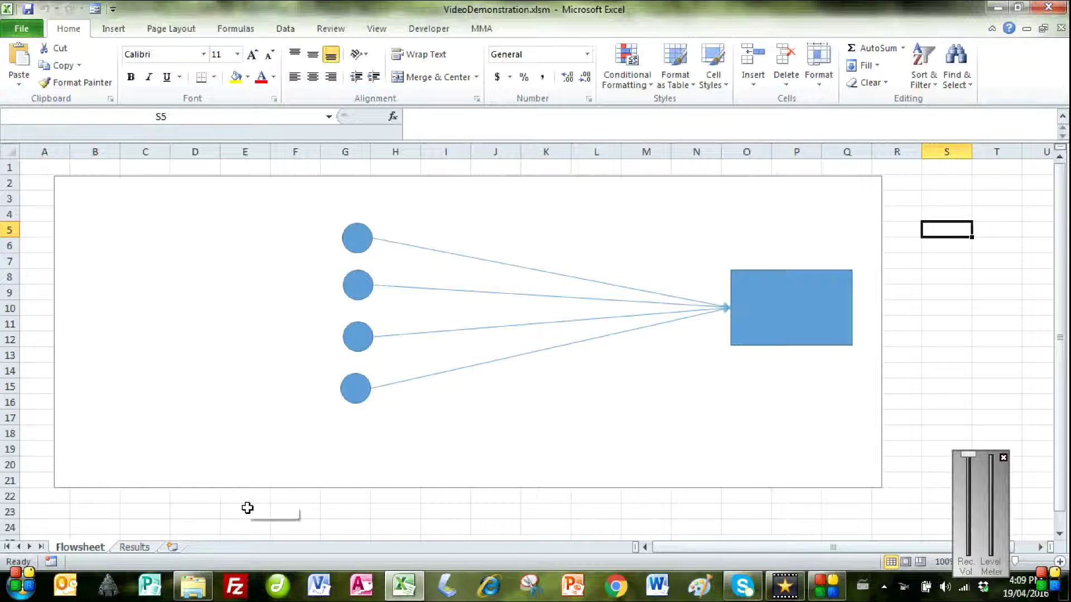
{"action": "left_click", "coordinate": [277, 510]}
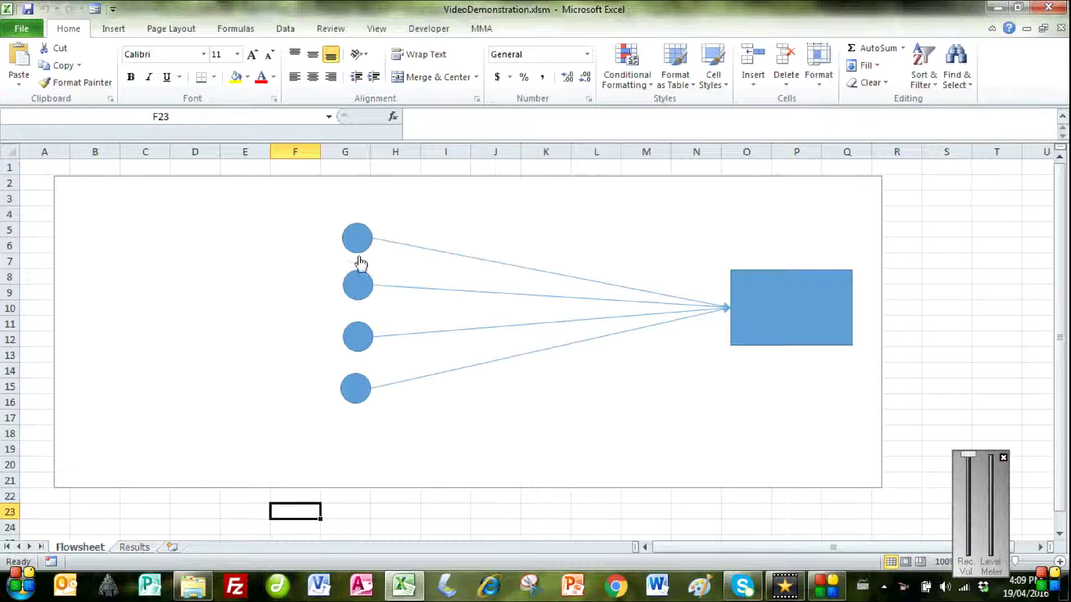
{"action": "left_click", "coordinate": [808, 312]}
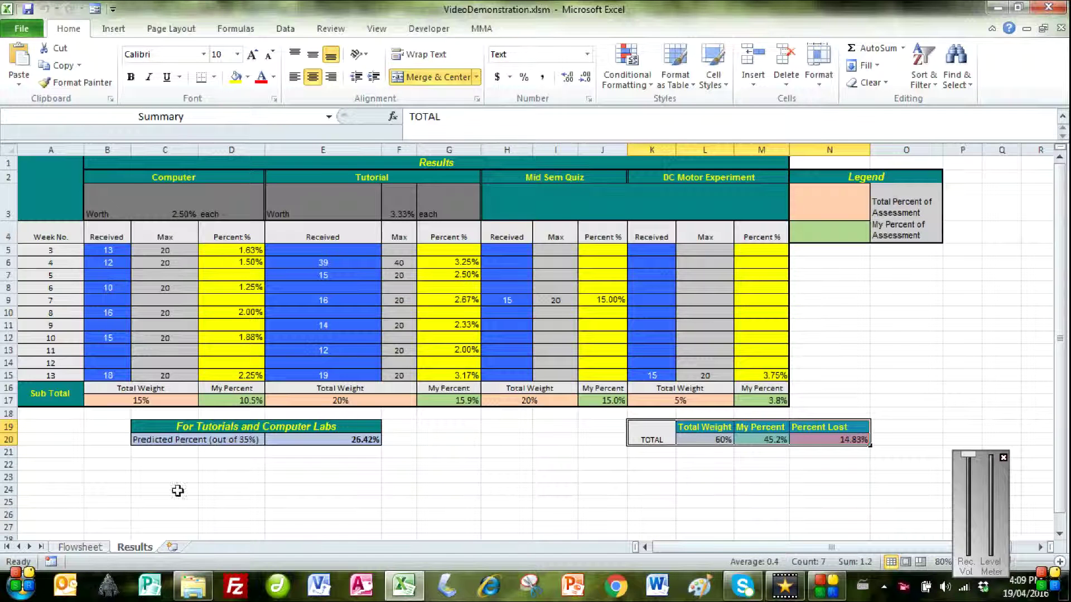
{"action": "left_click", "coordinate": [89, 547]}
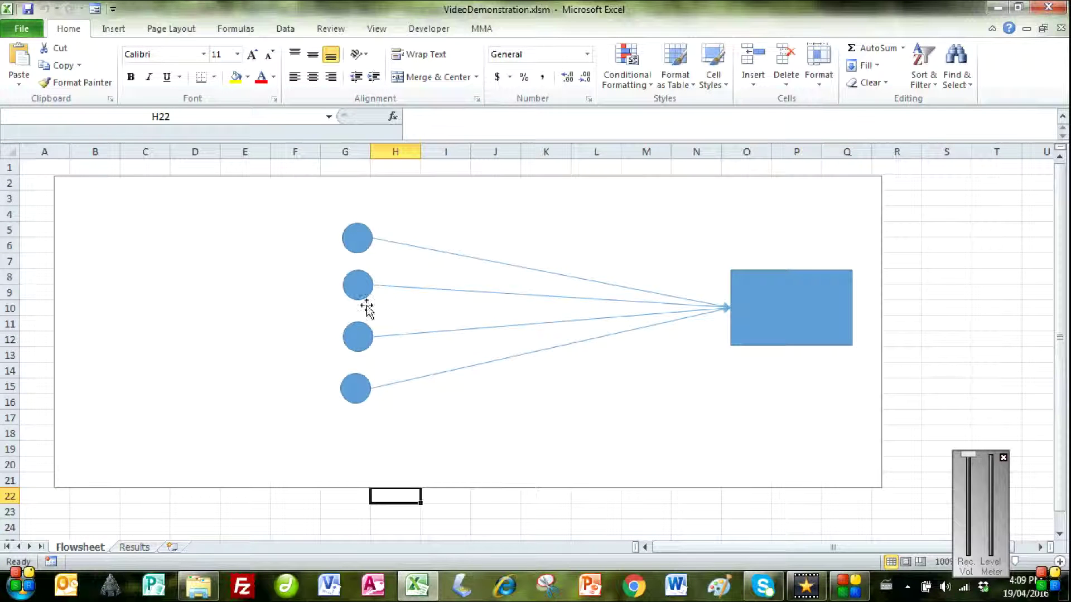
{"action": "left_click", "coordinate": [364, 232]}
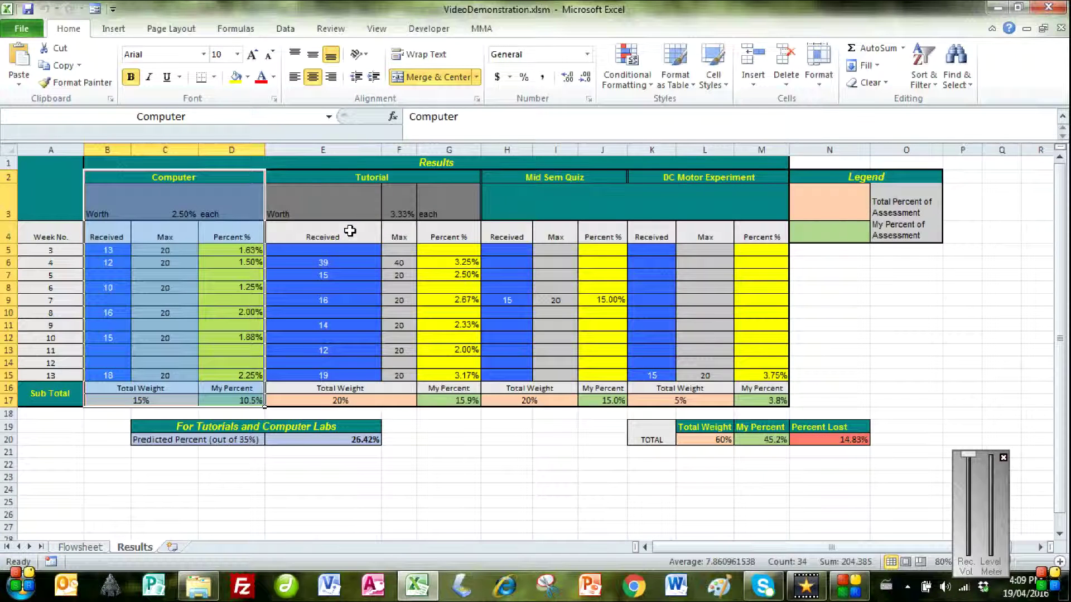
- Test the Tutorial, Mid Sem Quiz and DC Motor circle links in turn
{"action": "left_click", "coordinate": [97, 549]}
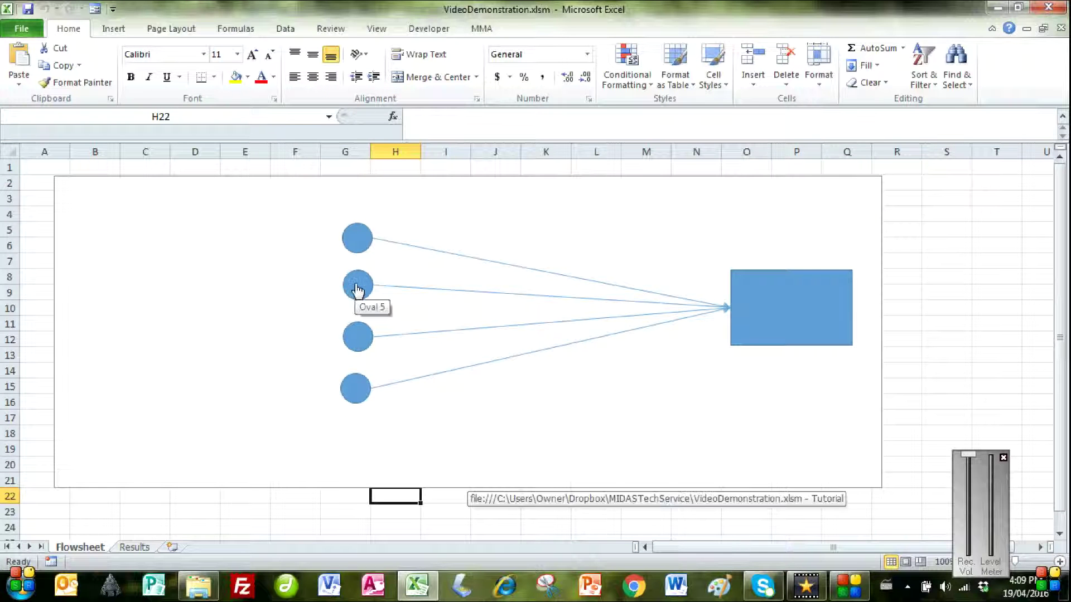
{"action": "left_click", "coordinate": [356, 285]}
{"action": "left_click", "coordinate": [95, 550]}
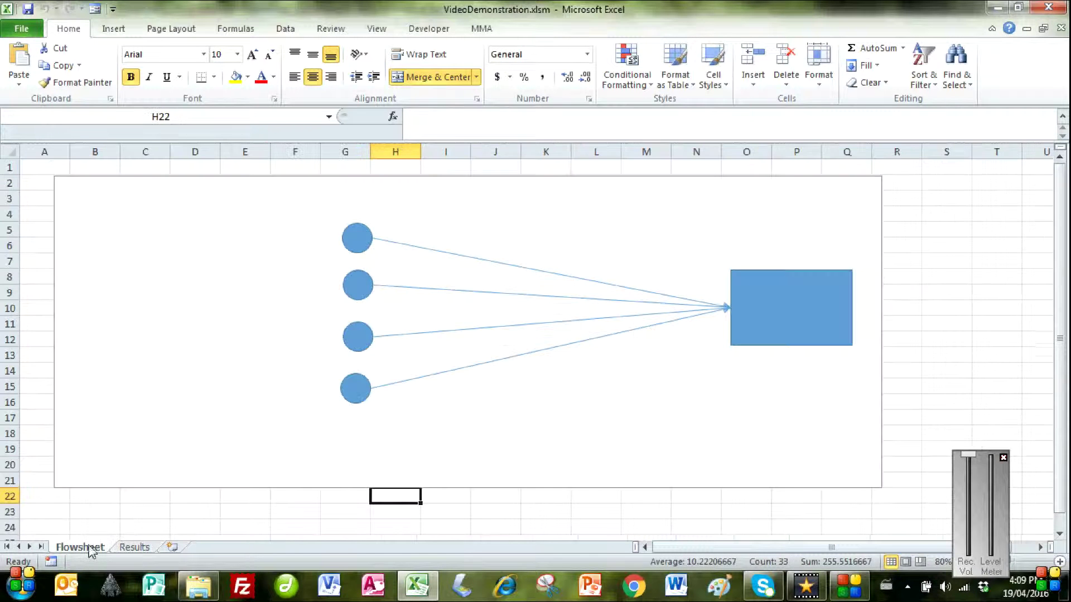
{"action": "left_click", "coordinate": [366, 348]}
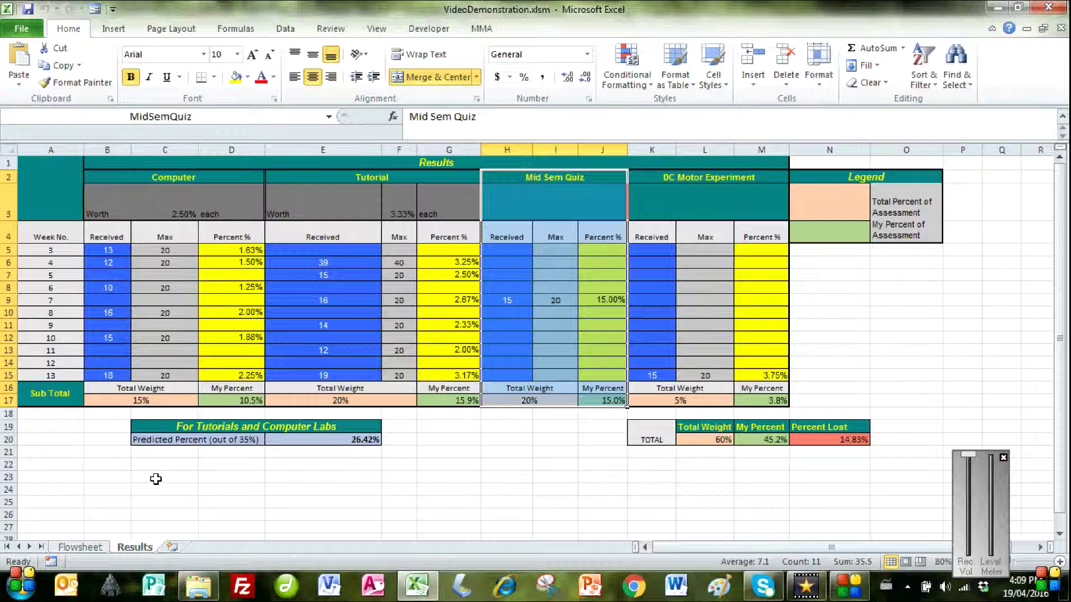
{"action": "left_click", "coordinate": [72, 549]}
{"action": "left_click", "coordinate": [355, 386]}
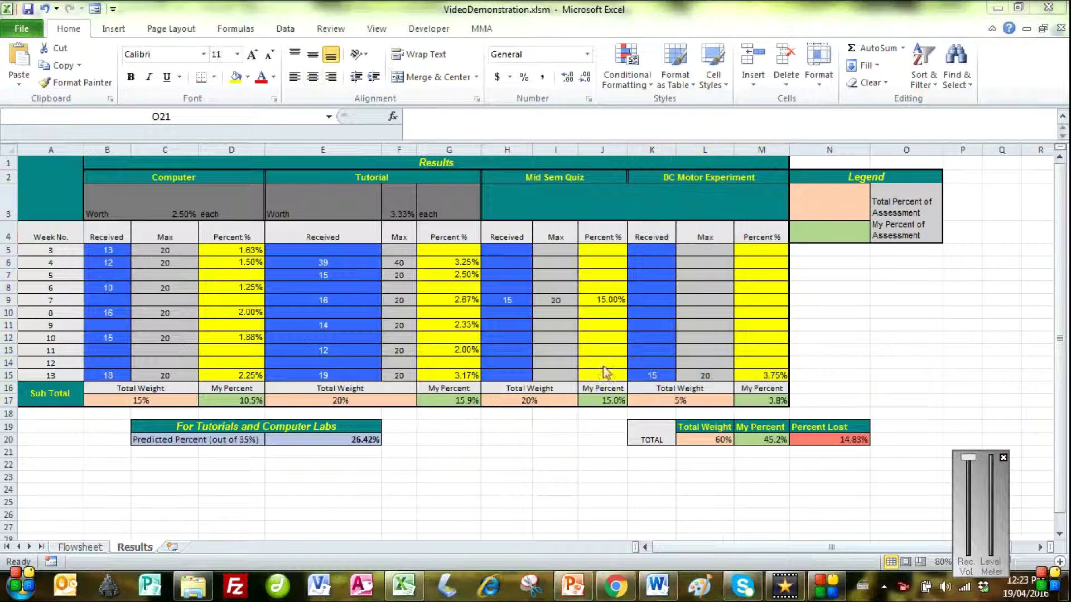
- Select blocks K19:N20, B2:D17, E2:G17, H2:J17 and K2:M17 to confirm their names
{"action": "left_click_drag", "start_coordinate": [650, 427], "coordinate": [801, 431]}
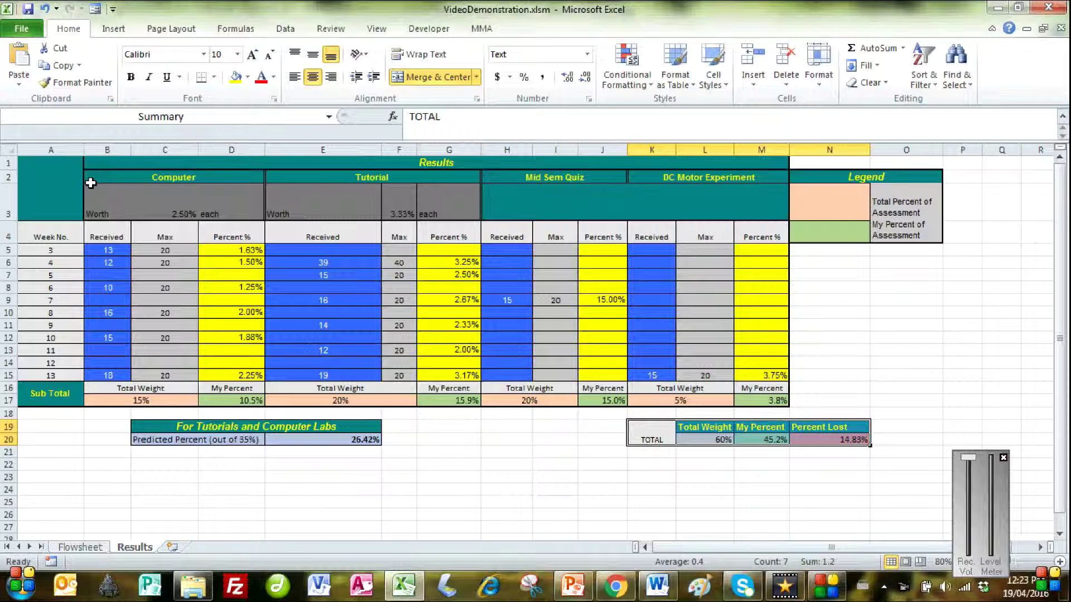
{"action": "left_click_drag", "start_coordinate": [89, 178], "coordinate": [213, 400]}
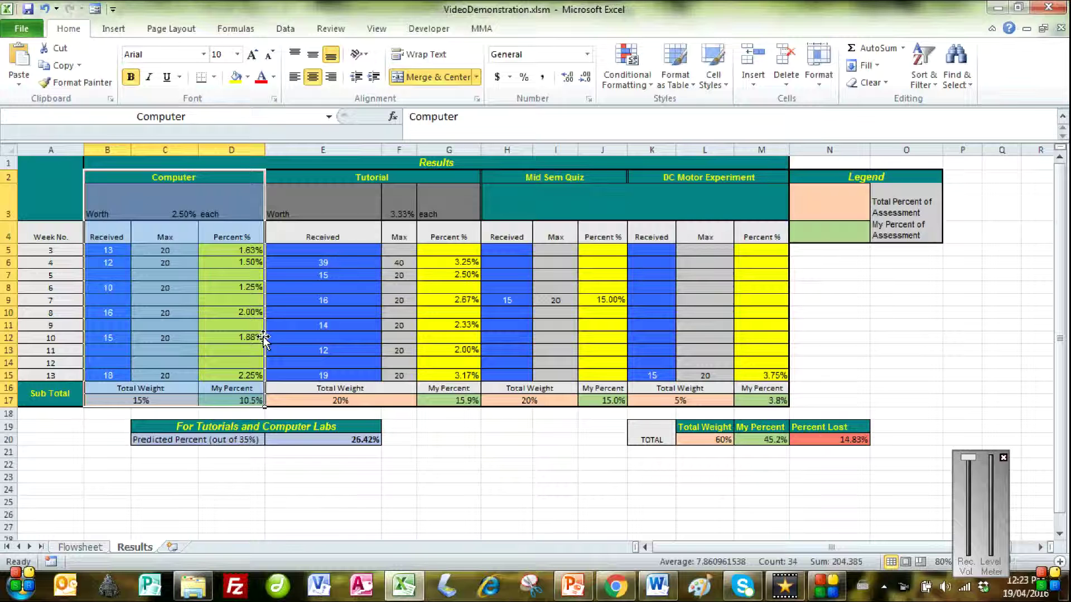
{"action": "left_click_drag", "start_coordinate": [287, 179], "coordinate": [424, 401]}
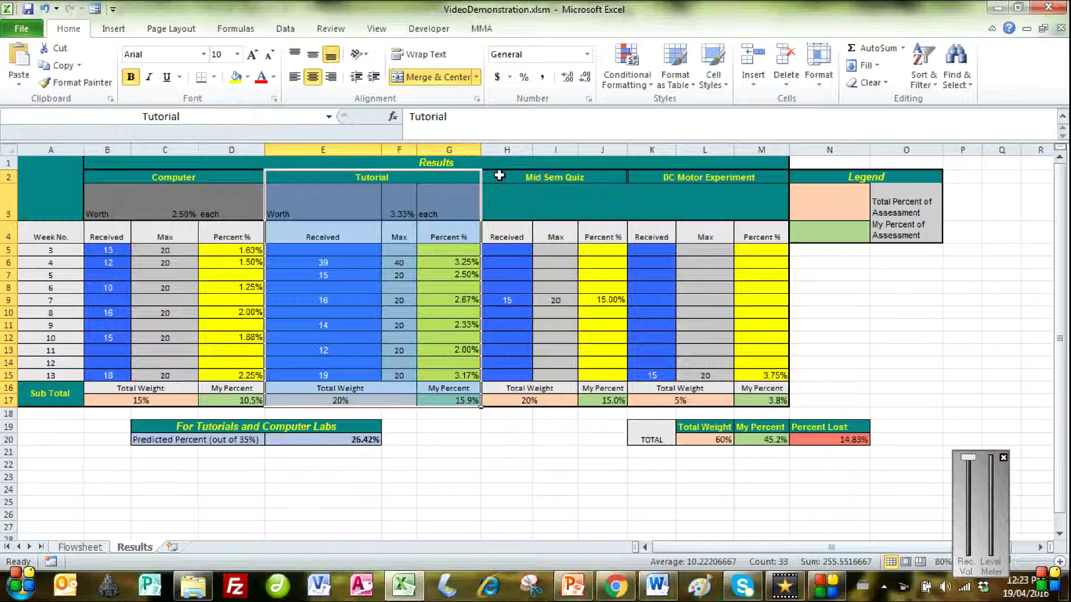
{"action": "left_click_drag", "start_coordinate": [499, 177], "coordinate": [566, 404]}
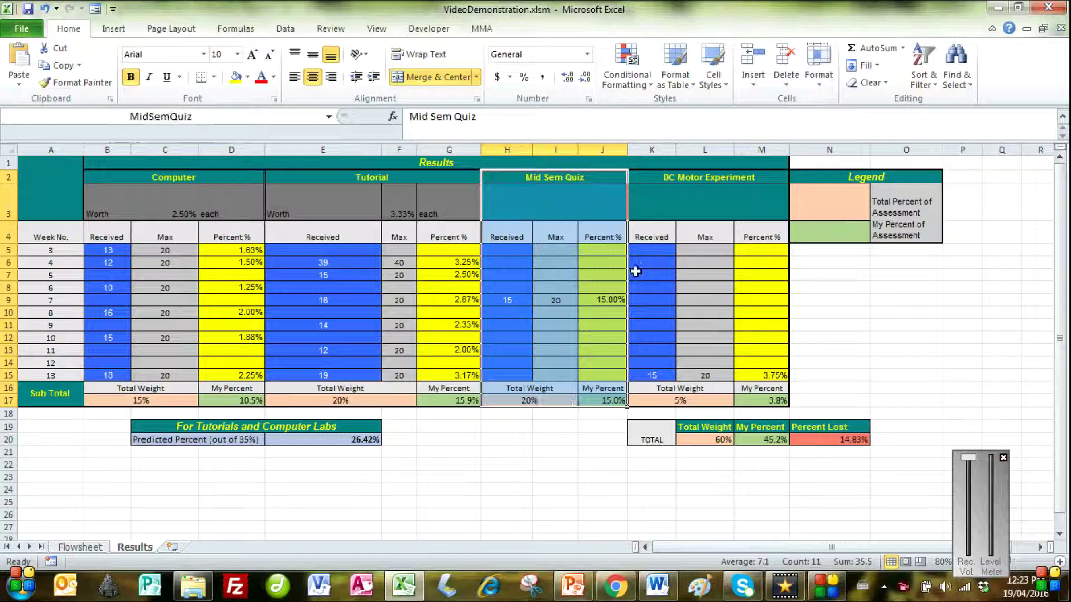
{"action": "left_click_drag", "start_coordinate": [647, 176], "coordinate": [751, 404]}
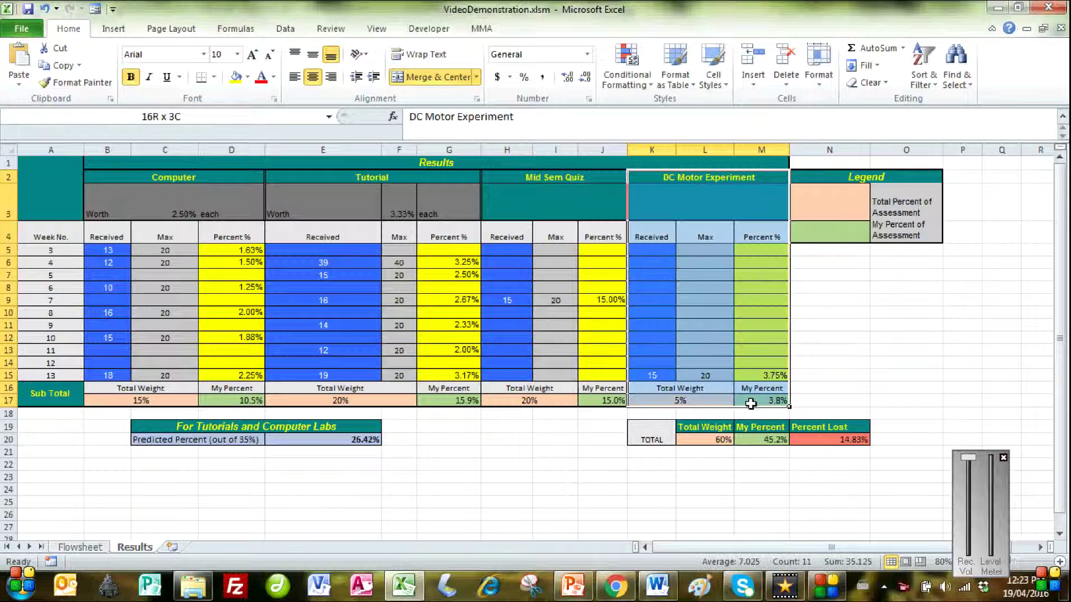
{"action": "left_click", "coordinate": [509, 459]}
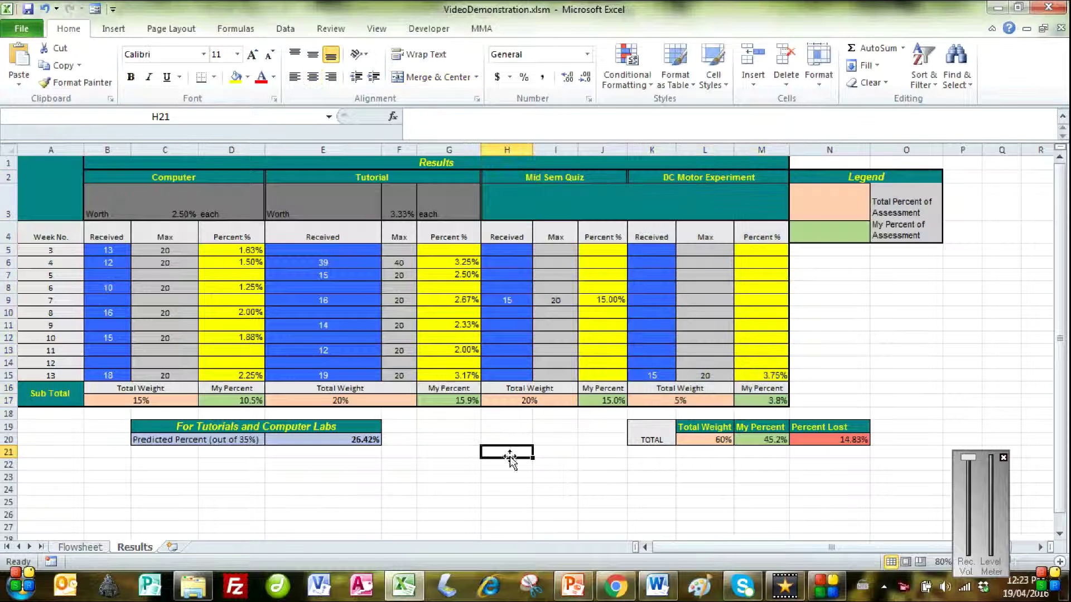
- Insert an empty 2-D clustered column chart on Flowsheet, enlarged over rows 2–21
{"action": "left_click", "coordinate": [93, 550]}
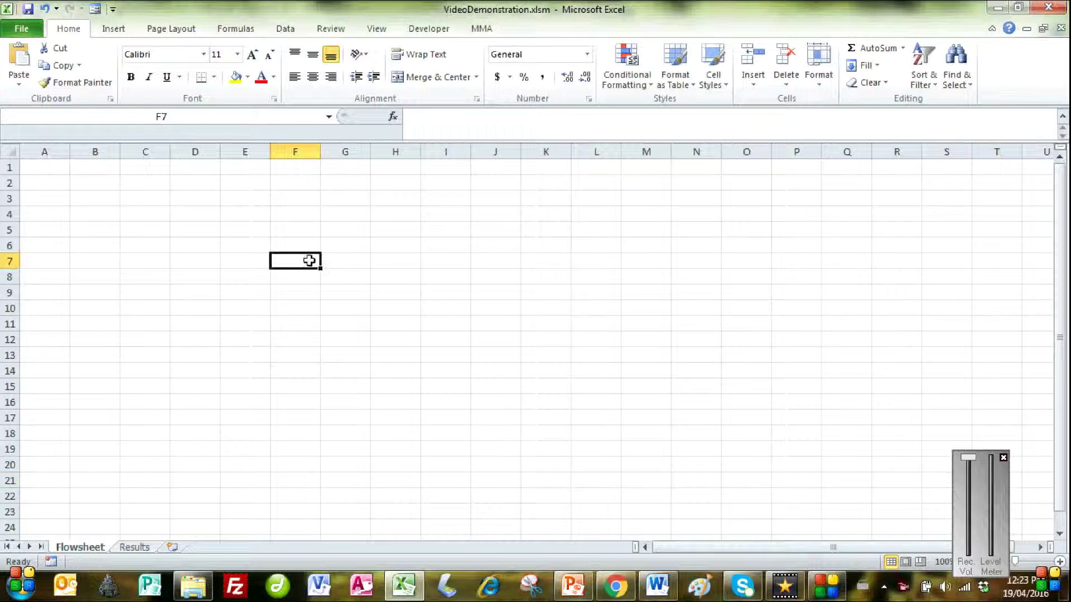
{"action": "left_click", "coordinate": [111, 32]}
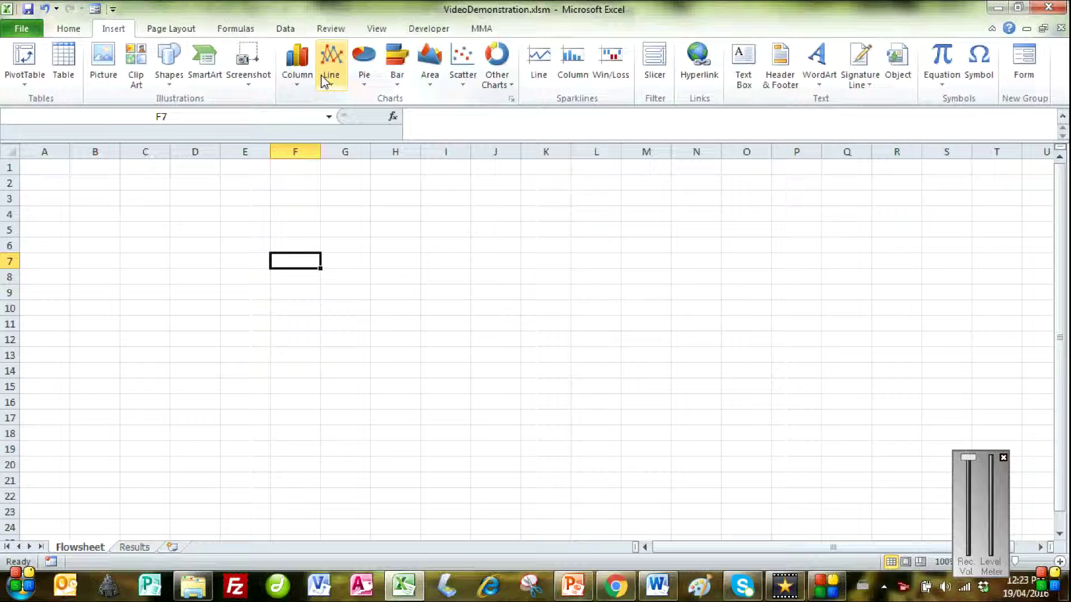
{"action": "left_click", "coordinate": [297, 62]}
{"action": "left_click", "coordinate": [302, 135]}
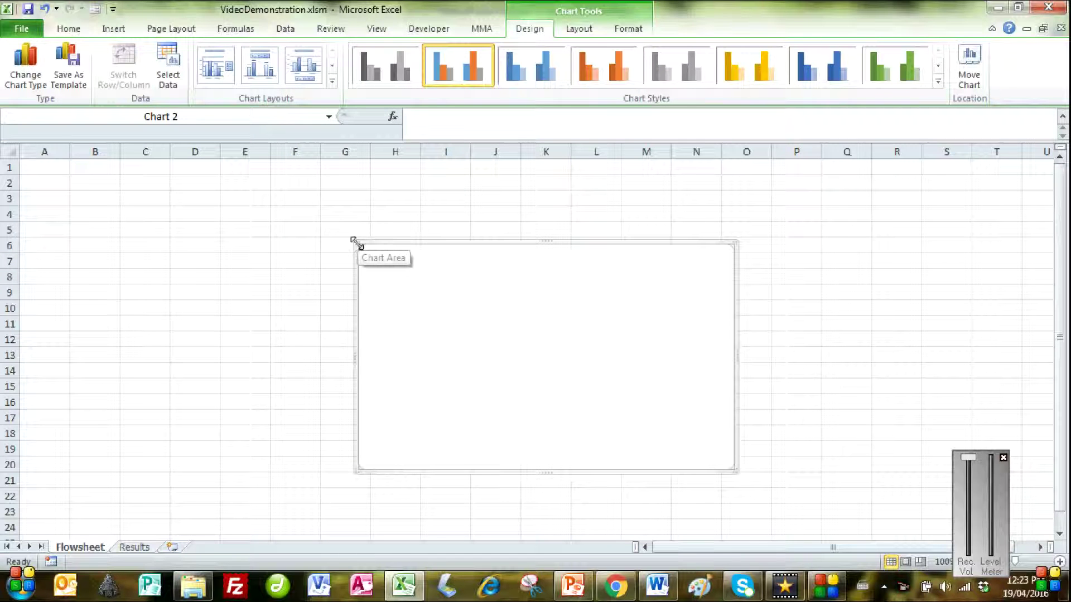
{"action": "left_click_drag", "start_coordinate": [355, 241], "coordinate": [52, 174]}
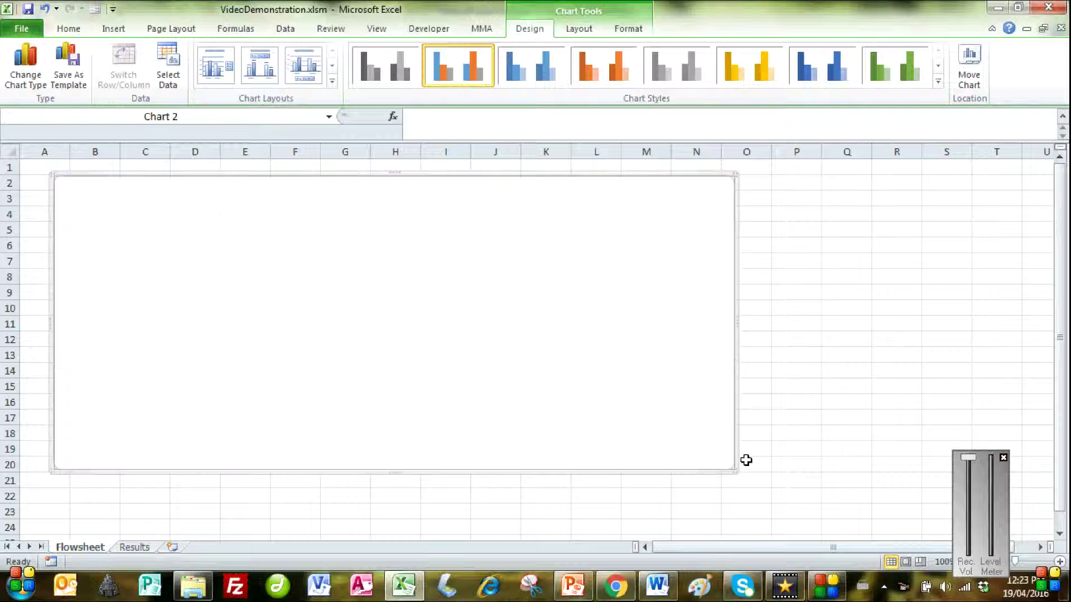
{"action": "left_click_drag", "start_coordinate": [732, 470], "coordinate": [884, 489]}
{"action": "left_click", "coordinate": [912, 310]}
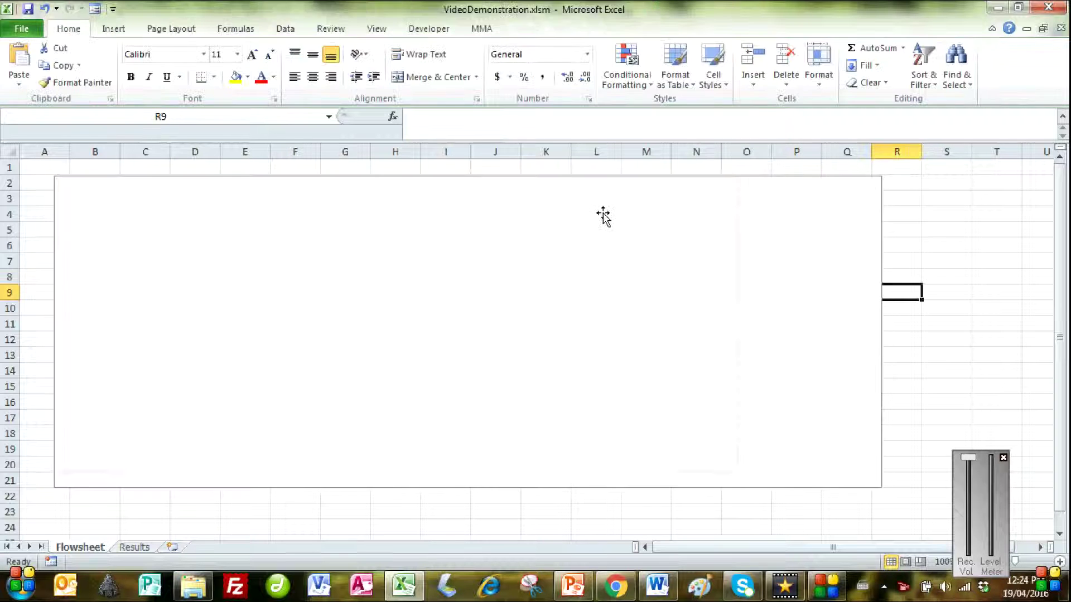
{"action": "left_click", "coordinate": [425, 177]}
- Draw a rectangle on the right side of the chart
{"action": "left_click", "coordinate": [114, 27]}
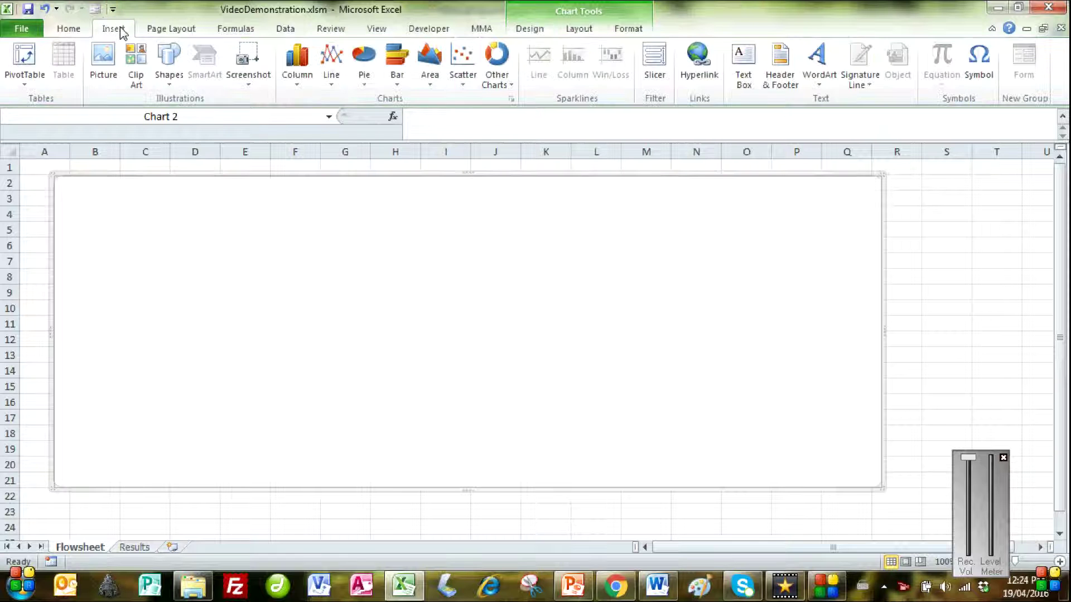
{"action": "left_click", "coordinate": [169, 62]}
{"action": "left_click", "coordinate": [208, 117]}
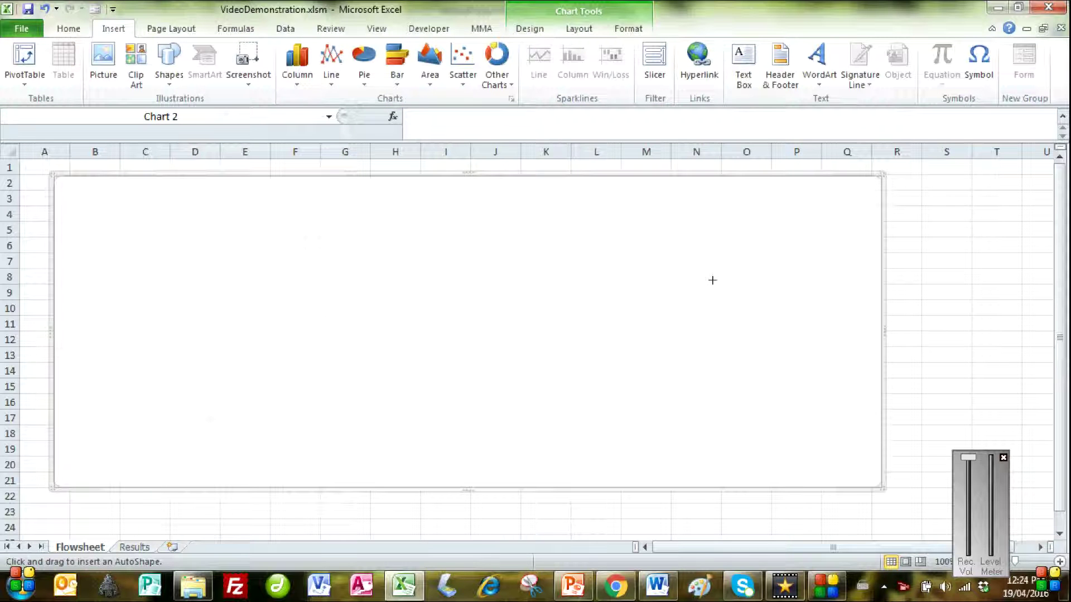
{"action": "left_click_drag", "start_coordinate": [706, 278], "coordinate": [828, 354]}
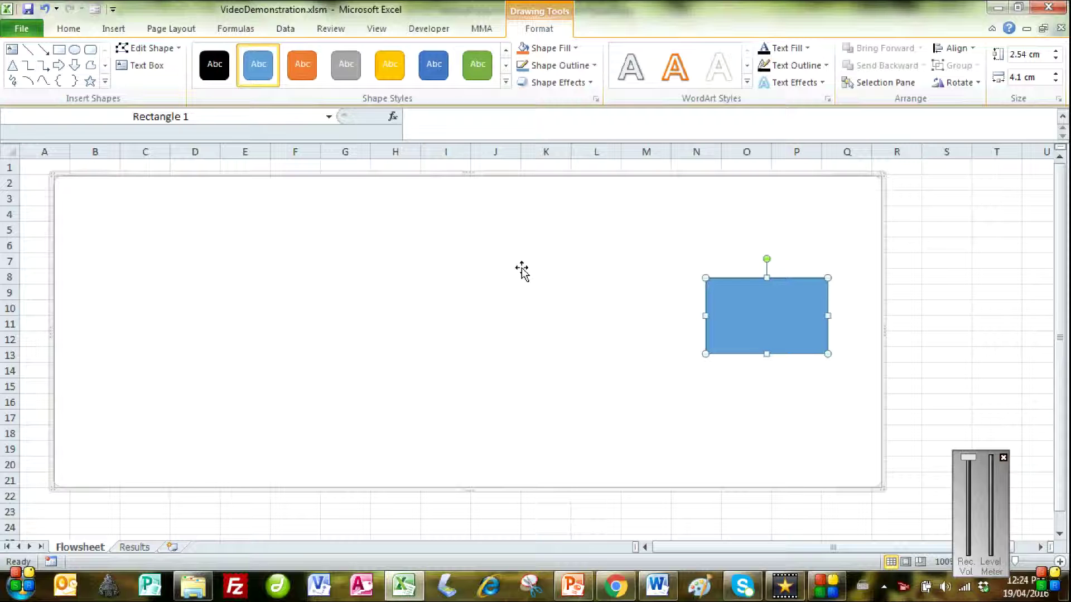
- Draw an oval near the chart's top middle and size it 1 cm by 1 cm
{"action": "left_click", "coordinate": [75, 49]}
{"action": "left_click_drag", "start_coordinate": [339, 221], "coordinate": [390, 252]}
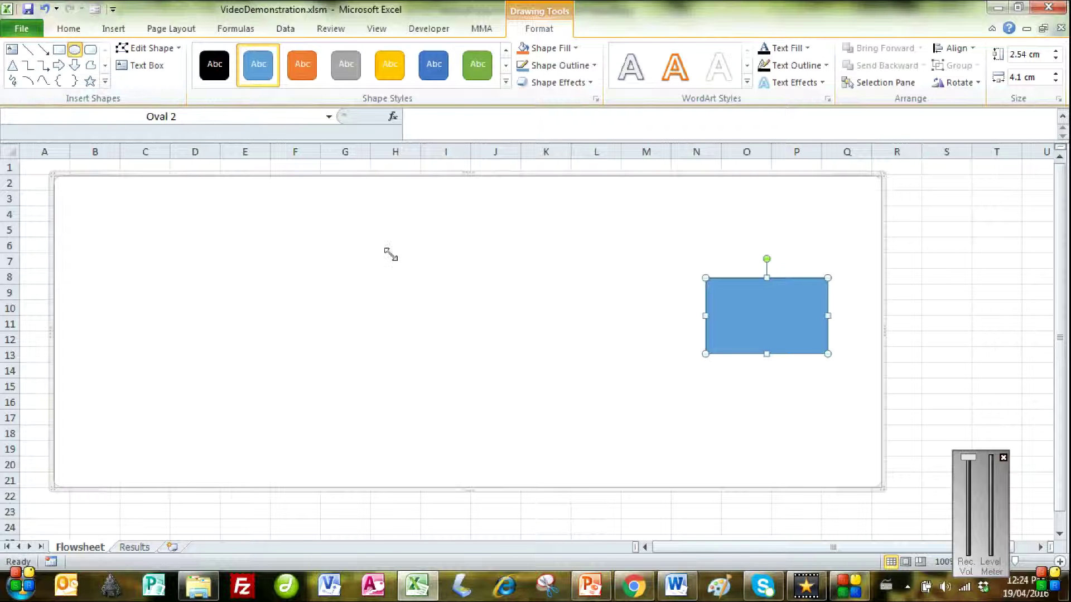
{"action": "right_click", "coordinate": [368, 237]}
{"action": "left_click", "coordinate": [427, 490]}
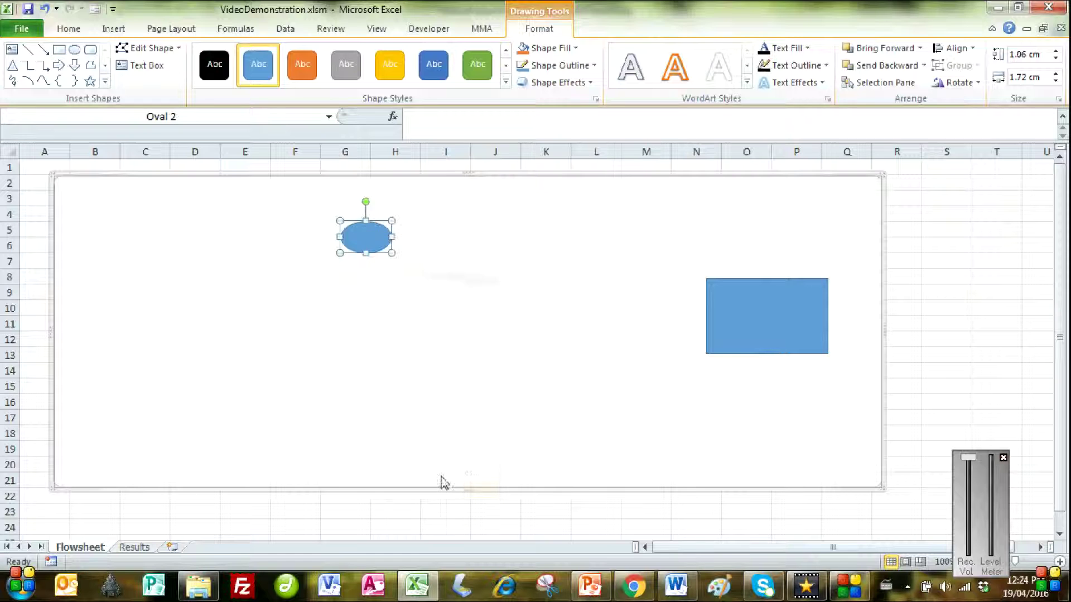
{"action": "left_click", "coordinate": [368, 372]}
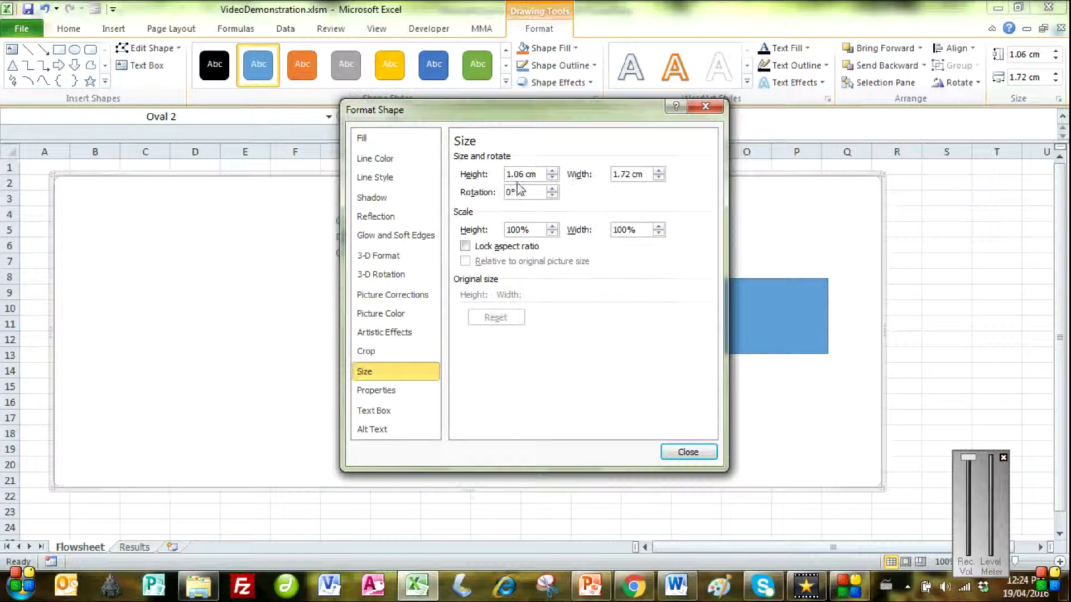
{"action": "left_click", "coordinate": [552, 178]}
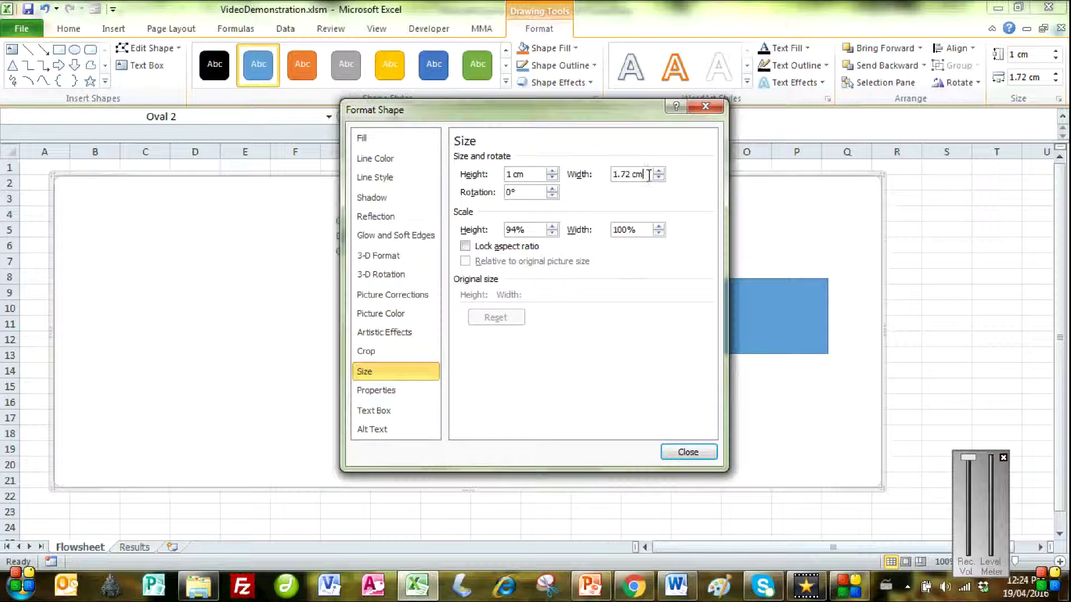
{"action": "left_click_drag", "start_coordinate": [648, 176], "coordinate": [606, 192]}
{"action": "type", "text": "1"}
{"action": "left_click", "coordinate": [692, 453]}
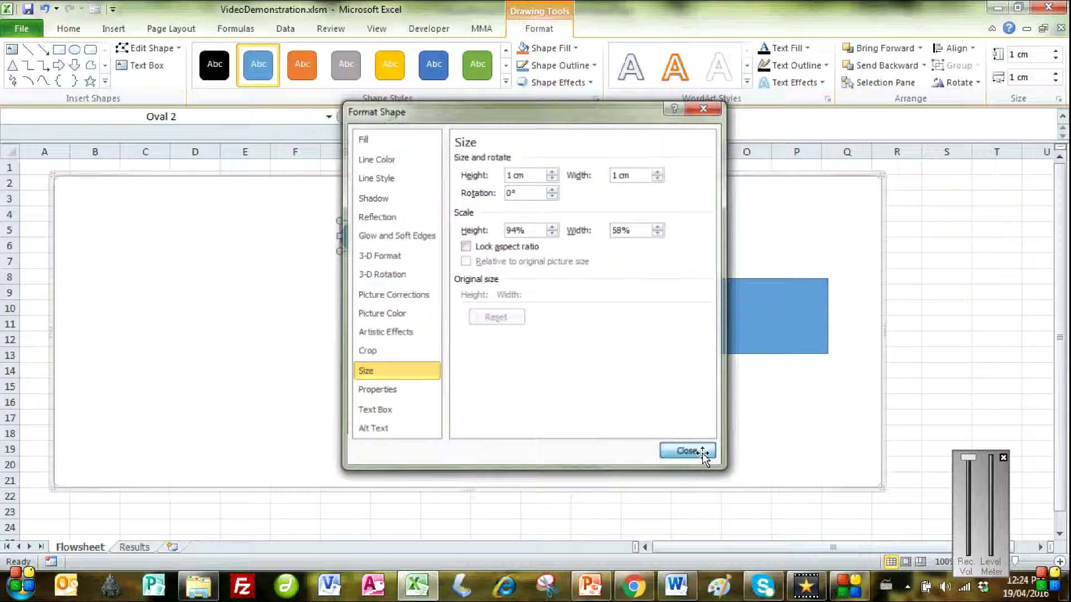
{"action": "left_click", "coordinate": [462, 283]}
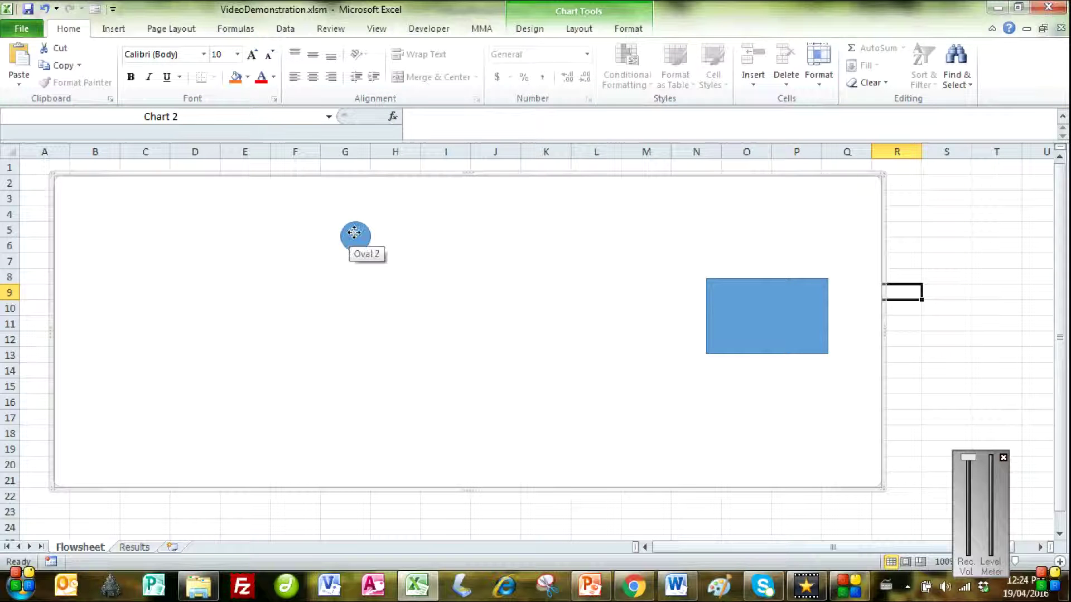
- Paste three copies of the circle and stack them in a column below it
{"action": "left_click", "coordinate": [354, 236]}
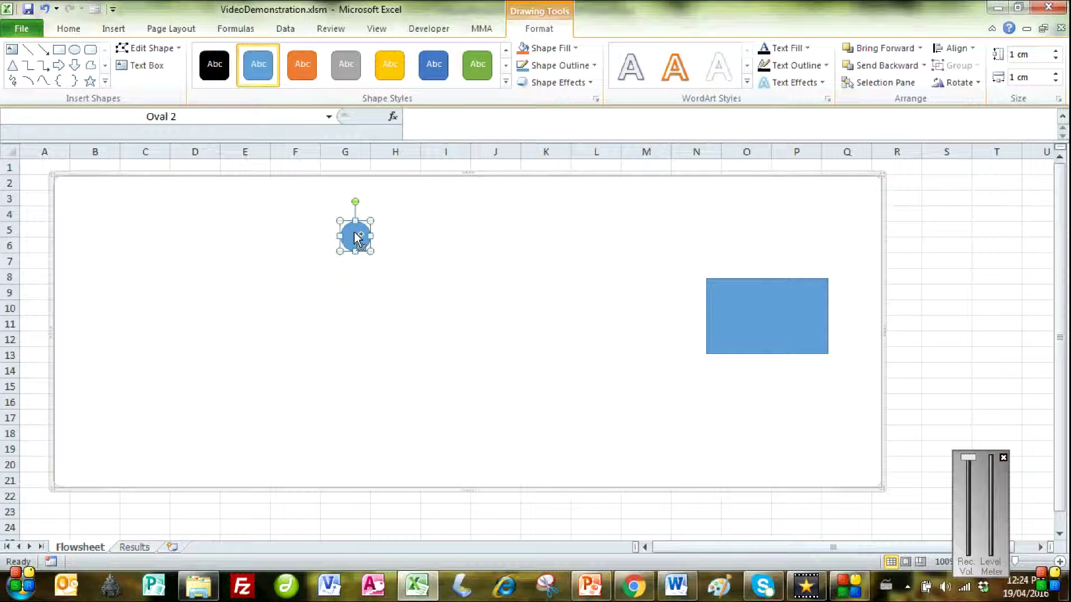
{"action": "key", "text": "ctrl+v"}
{"action": "key", "text": "ctrl+v"}
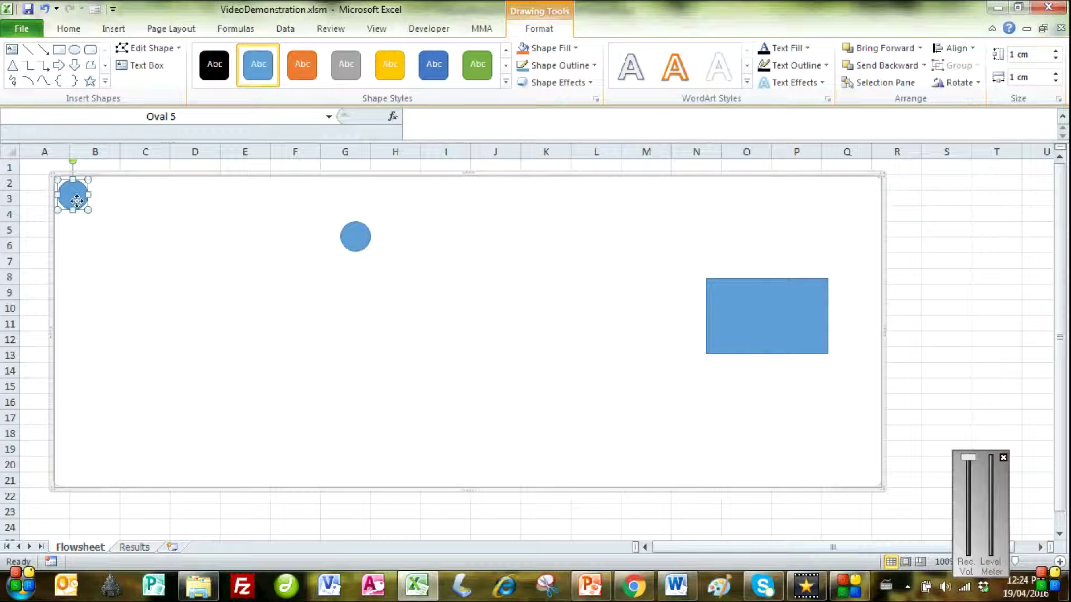
{"action": "left_click_drag", "start_coordinate": [73, 195], "coordinate": [355, 286]}
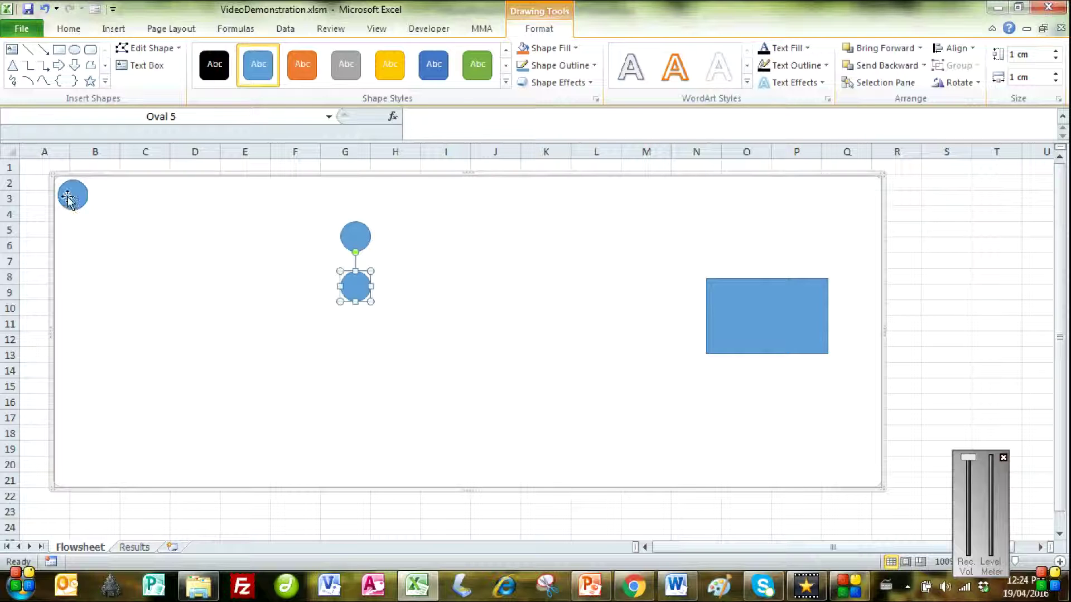
{"action": "left_click_drag", "start_coordinate": [72, 191], "coordinate": [356, 338]}
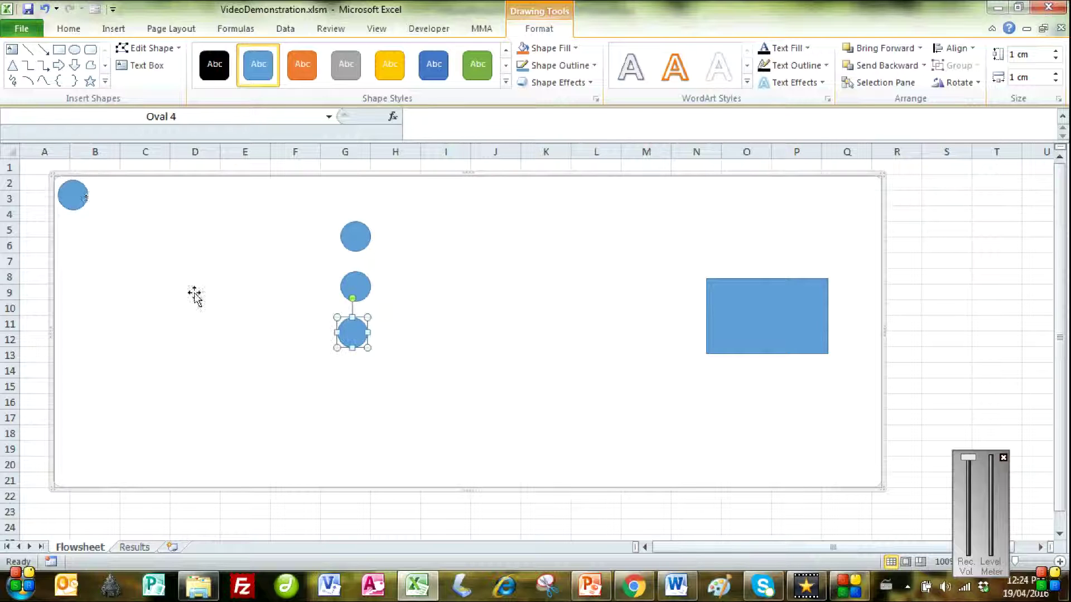
{"action": "left_click_drag", "start_coordinate": [67, 193], "coordinate": [366, 395]}
{"action": "left_click", "coordinate": [504, 309]}
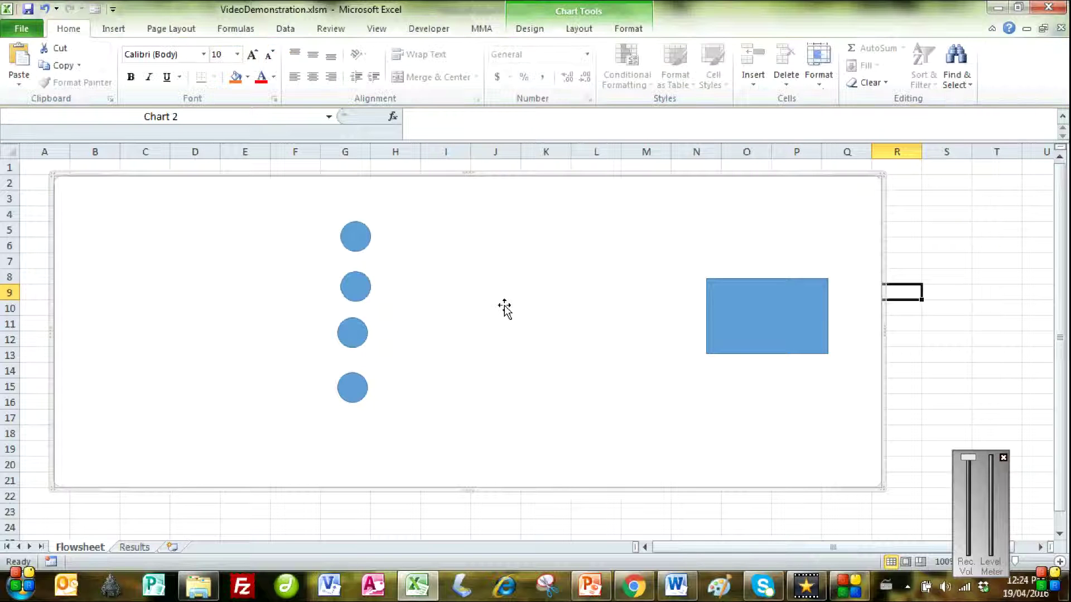
{"action": "left_click", "coordinate": [115, 31]}
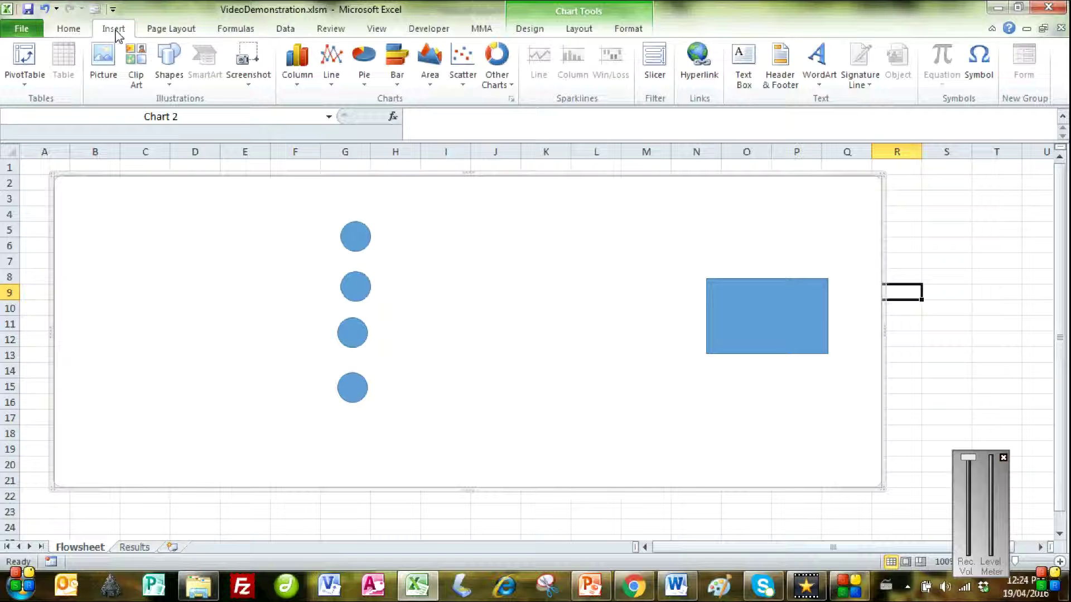
- Draw straight arrows from each of the four circles to the rectangle's left side
{"action": "left_click", "coordinate": [170, 68]}
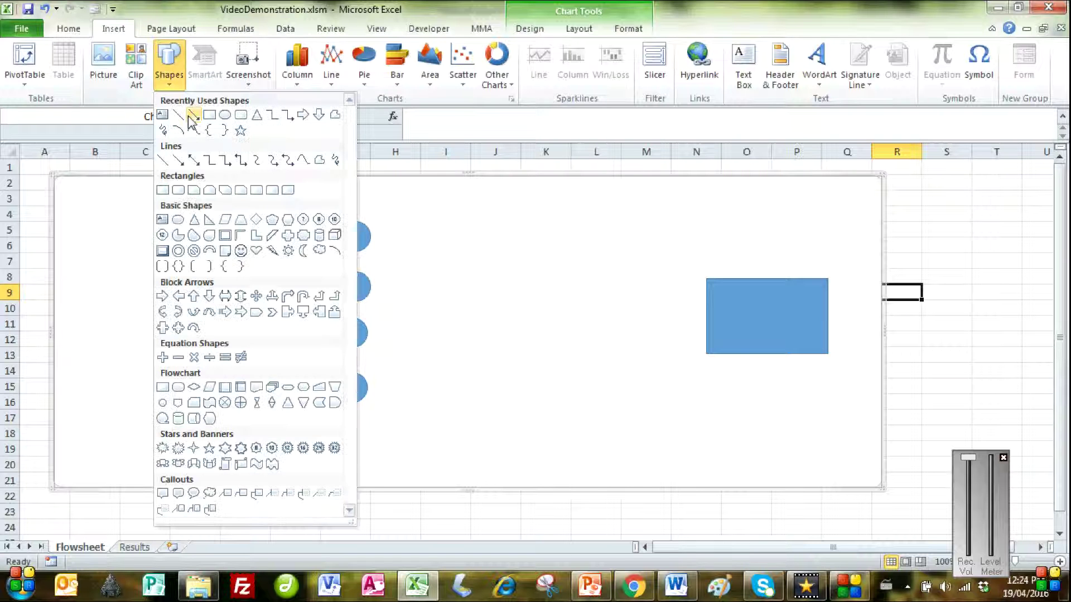
{"action": "left_click", "coordinate": [200, 116]}
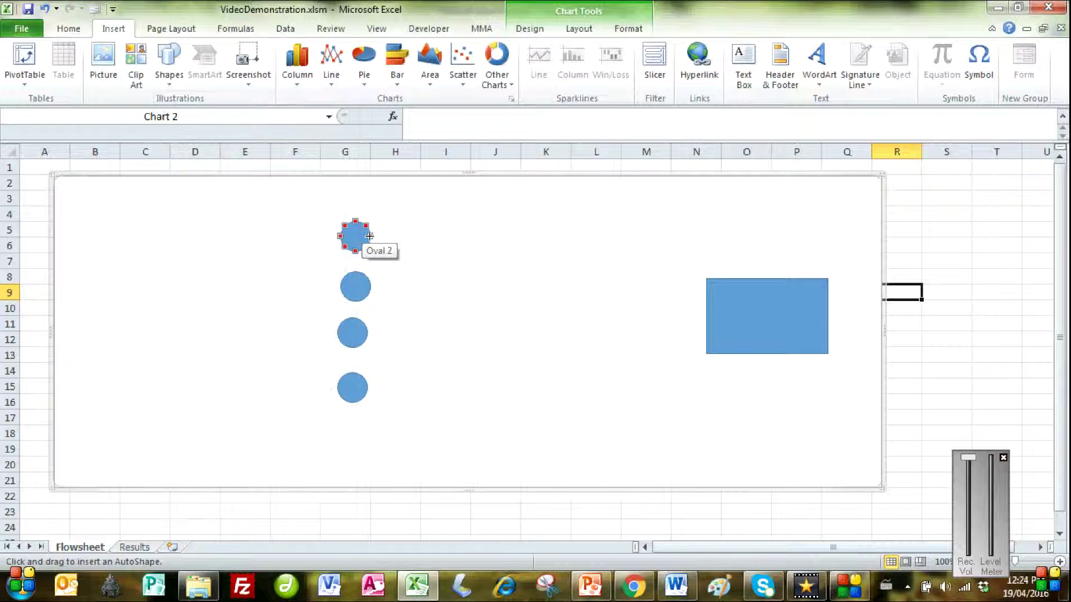
{"action": "mouse_move", "coordinate": [371, 237]}
{"action": "left_mouse_down"}
{"action": "mouse_move", "coordinate": [628, 323]}
{"action": "mouse_move", "coordinate": [706, 316]}
{"action": "left_mouse_up"}
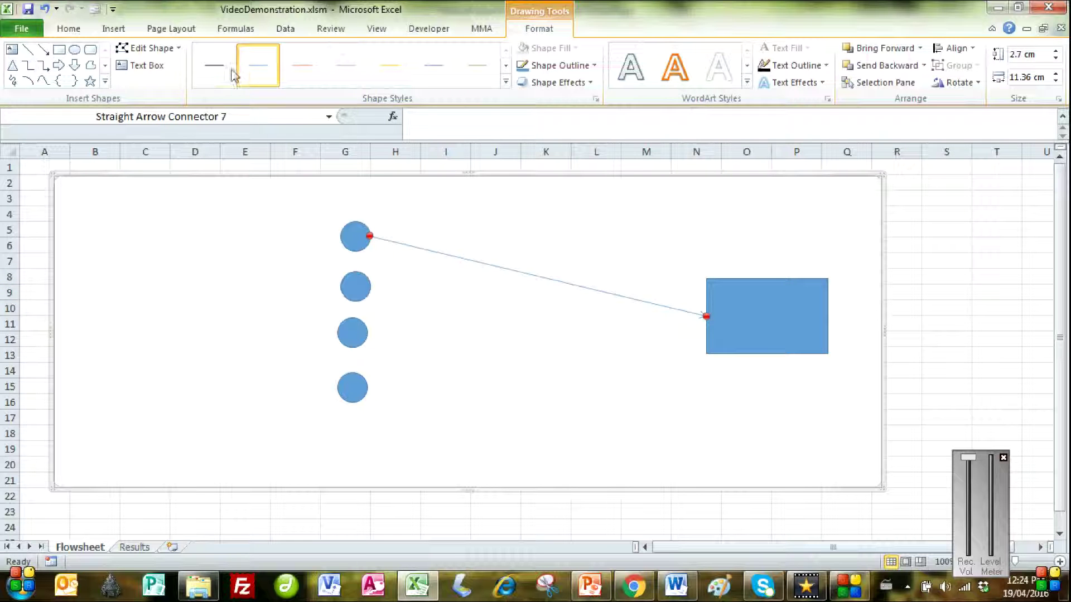
{"action": "left_click", "coordinate": [43, 49]}
{"action": "left_click_drag", "start_coordinate": [370, 284], "coordinate": [708, 316]}
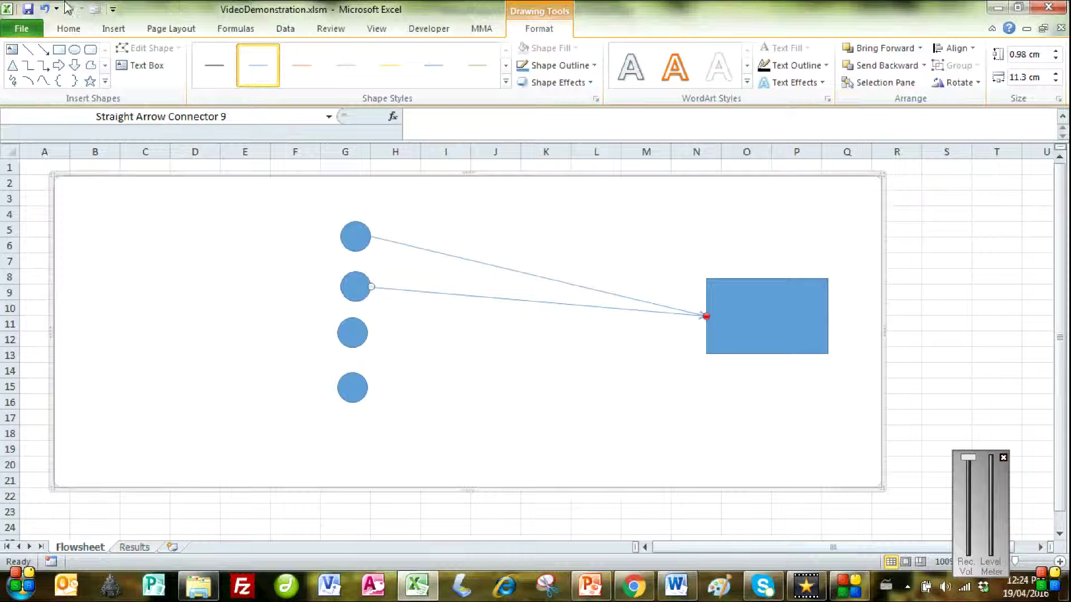
{"action": "left_click", "coordinate": [47, 52]}
{"action": "left_click_drag", "start_coordinate": [368, 333], "coordinate": [705, 317]}
{"action": "left_click", "coordinate": [42, 49]}
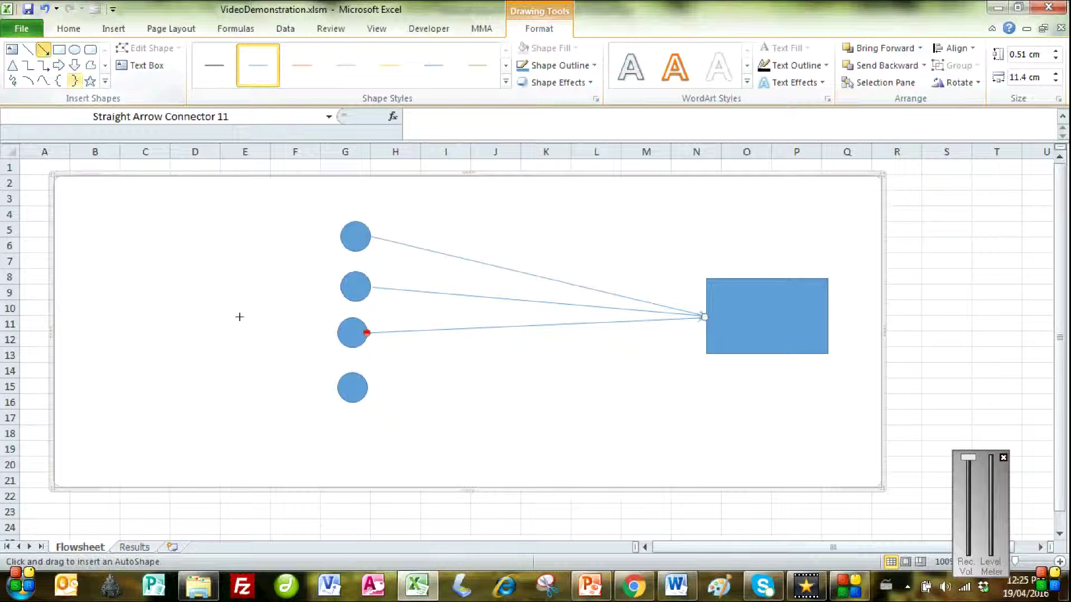
{"action": "left_click_drag", "start_coordinate": [367, 387], "coordinate": [706, 316]}
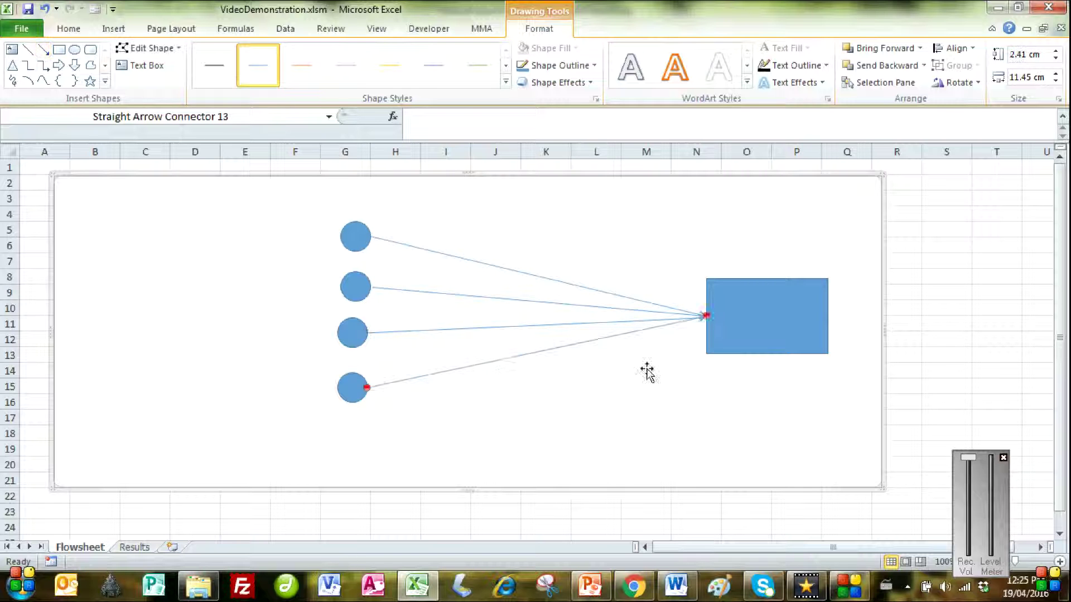
{"action": "left_click", "coordinate": [380, 288]}
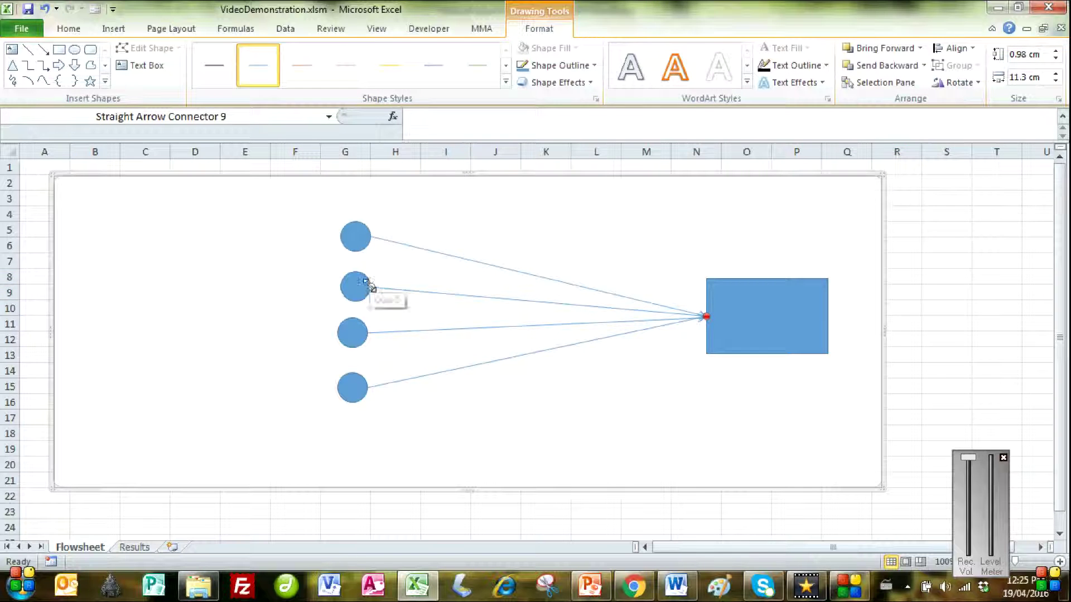
- Move the rectangle up and right, and reattach the loose arrows to its left side
{"action": "left_click", "coordinate": [401, 242]}
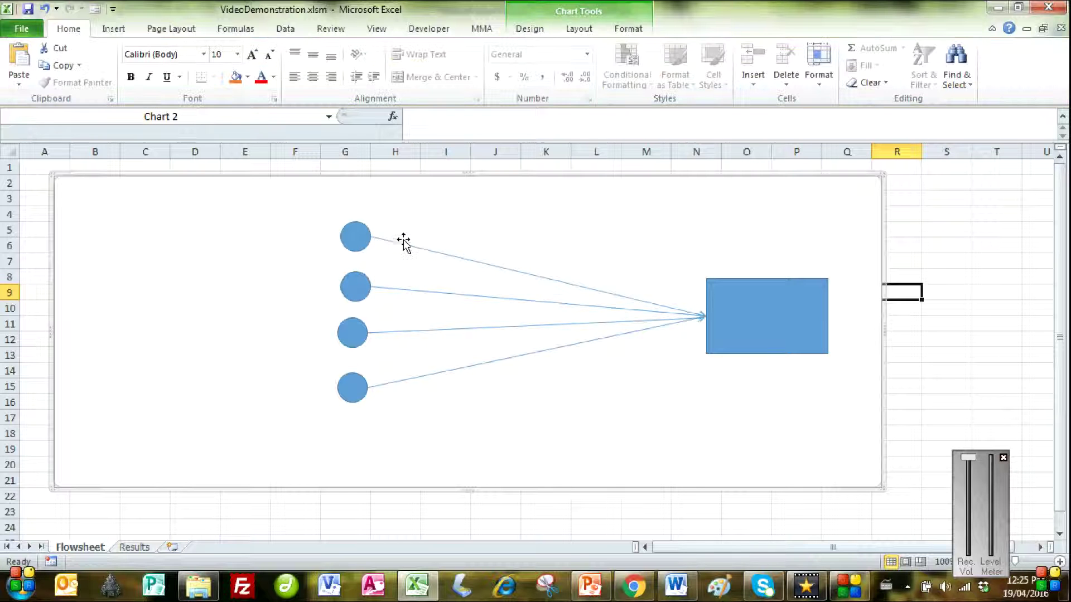
{"action": "left_click", "coordinate": [363, 237]}
{"action": "left_click", "coordinate": [385, 243]}
{"action": "left_click_drag", "start_coordinate": [371, 237], "coordinate": [370, 236]}
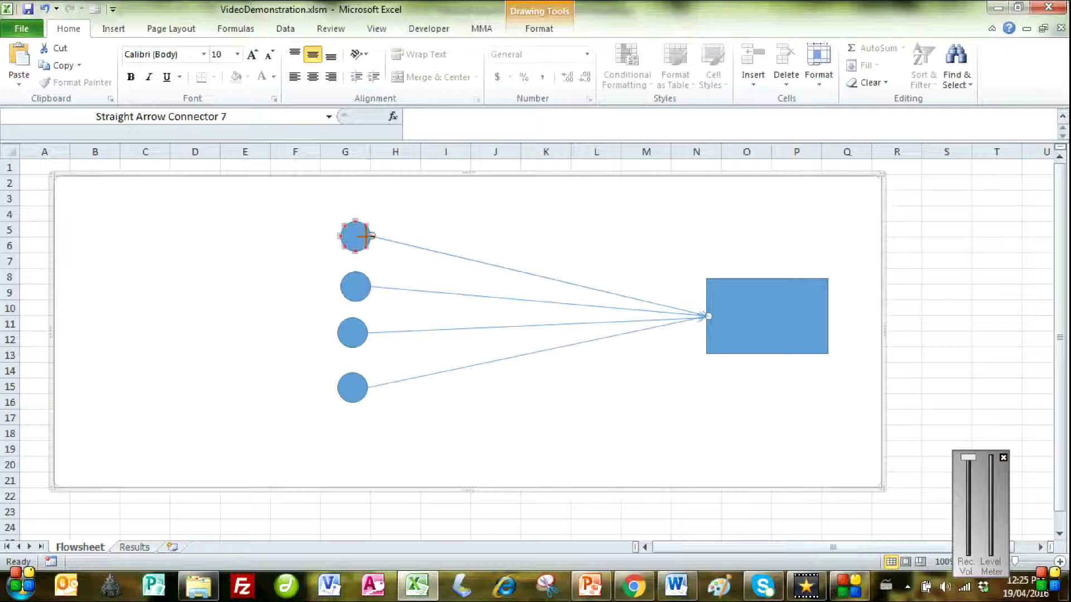
{"action": "left_click", "coordinate": [437, 221]}
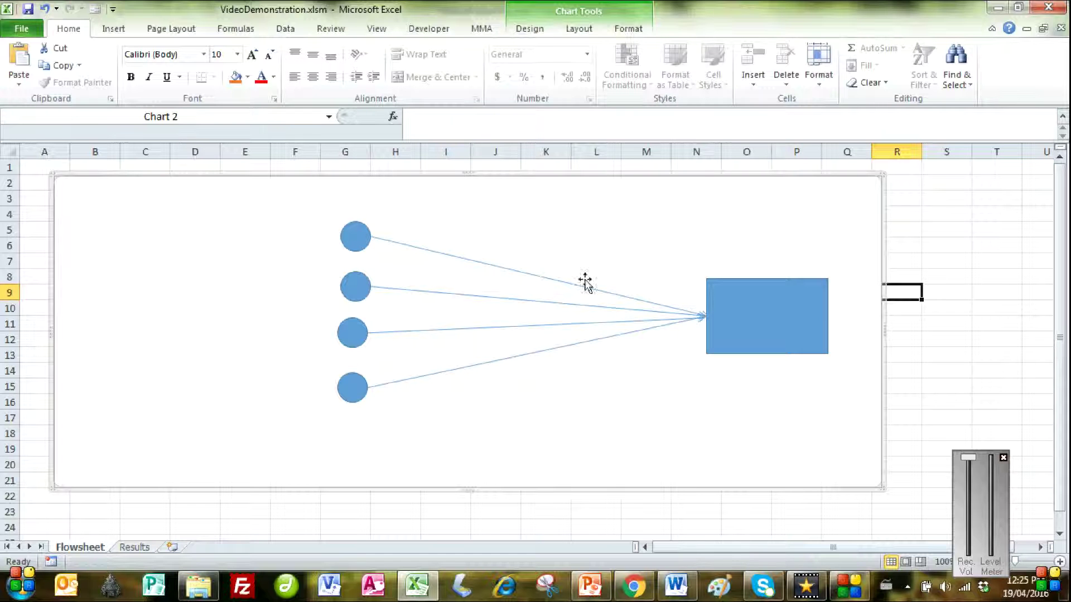
{"action": "left_click", "coordinate": [747, 301]}
{"action": "left_click_drag", "start_coordinate": [749, 299], "coordinate": [776, 284]}
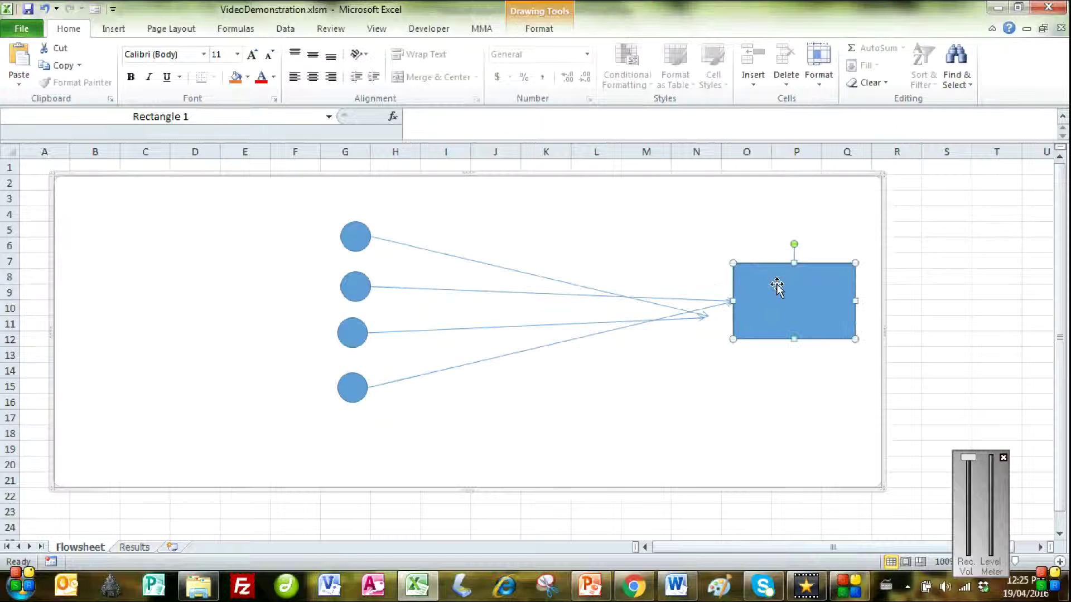
{"action": "left_click", "coordinate": [678, 299]}
{"action": "left_click", "coordinate": [682, 312]}
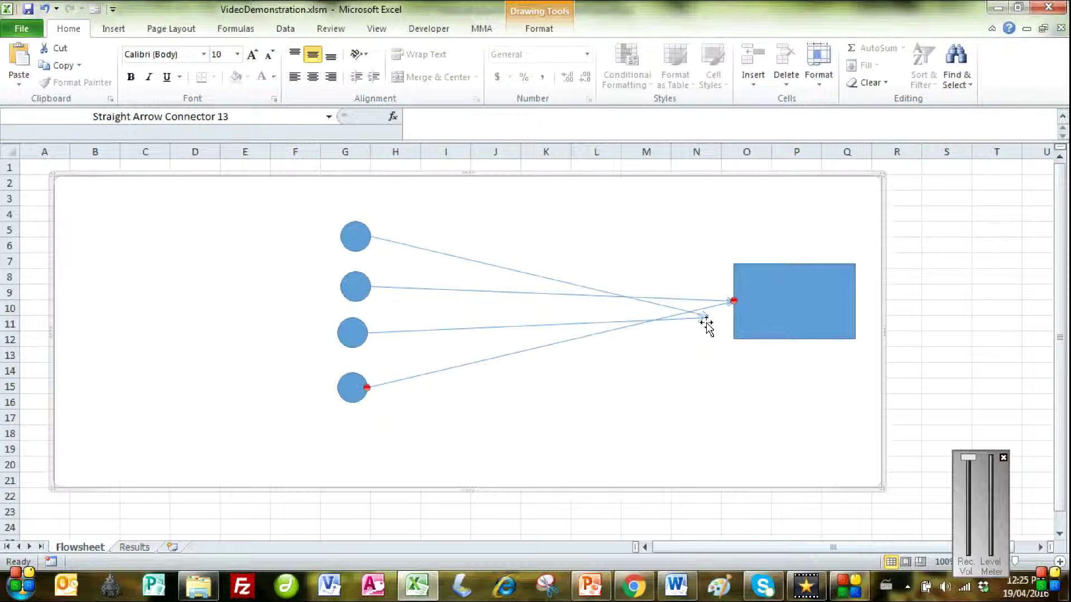
{"action": "left_click", "coordinate": [705, 316]}
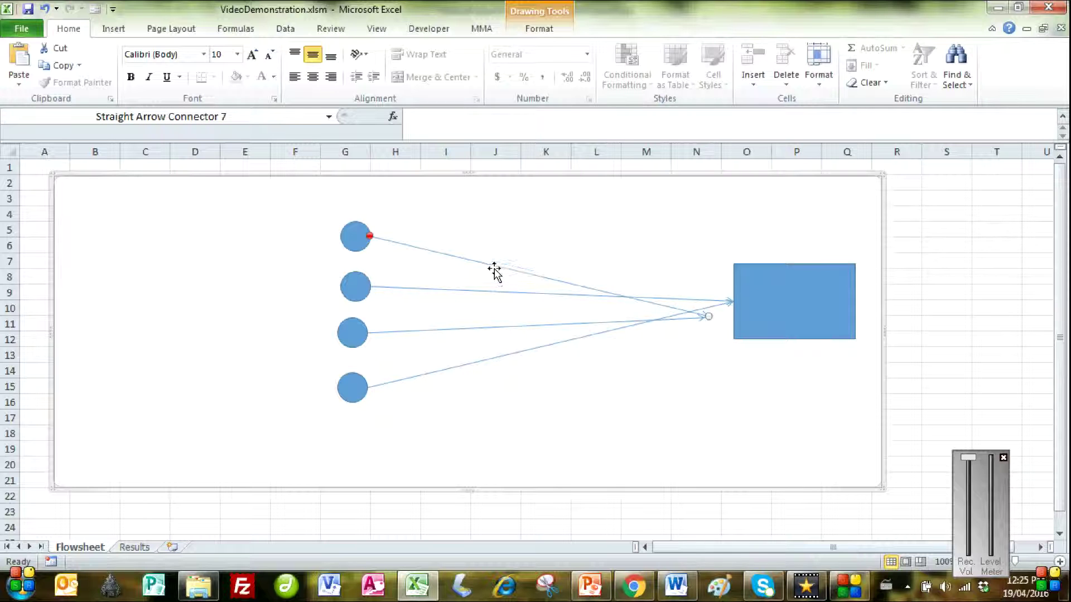
{"action": "left_click_drag", "start_coordinate": [708, 317], "coordinate": [732, 301]}
{"action": "left_click", "coordinate": [698, 319]}
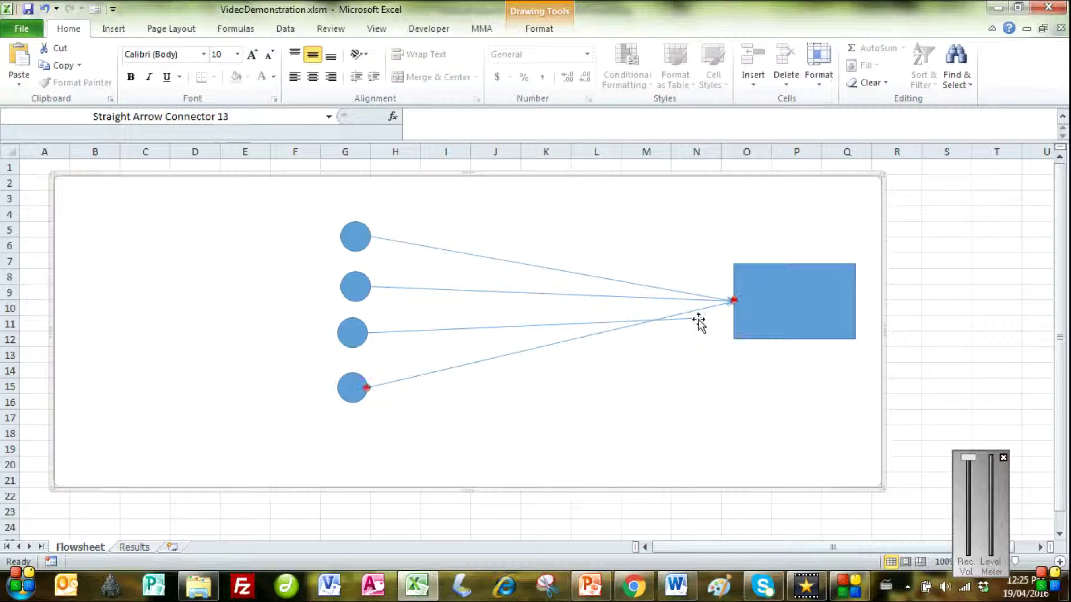
{"action": "left_click_drag", "start_coordinate": [705, 317], "coordinate": [786, 316]}
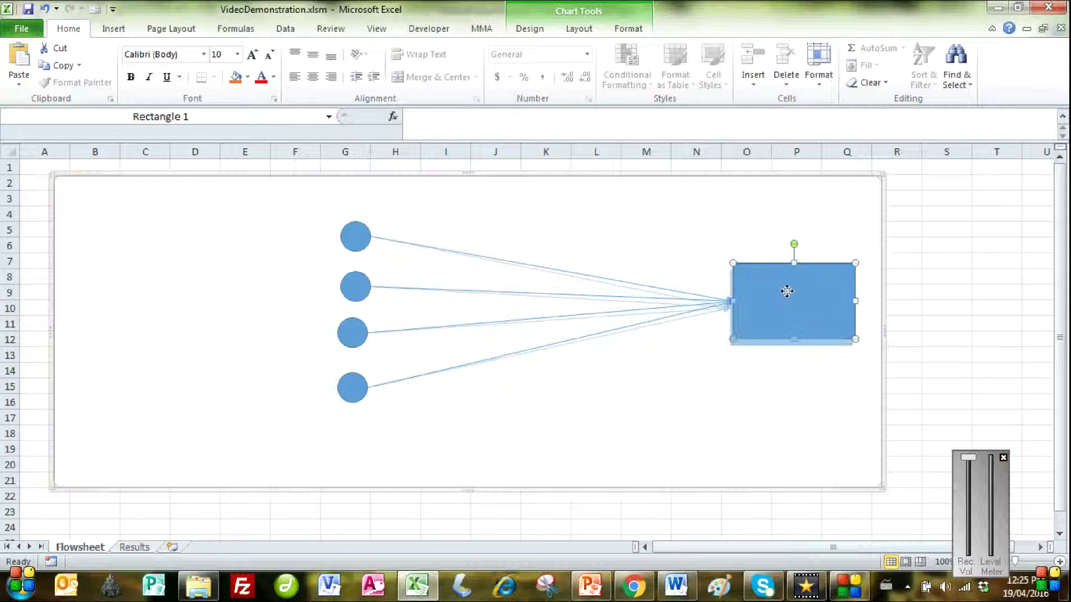
- Line the four circles up into an evenly spaced vertical column
{"action": "left_click_drag", "start_coordinate": [355, 235], "coordinate": [339, 231]}
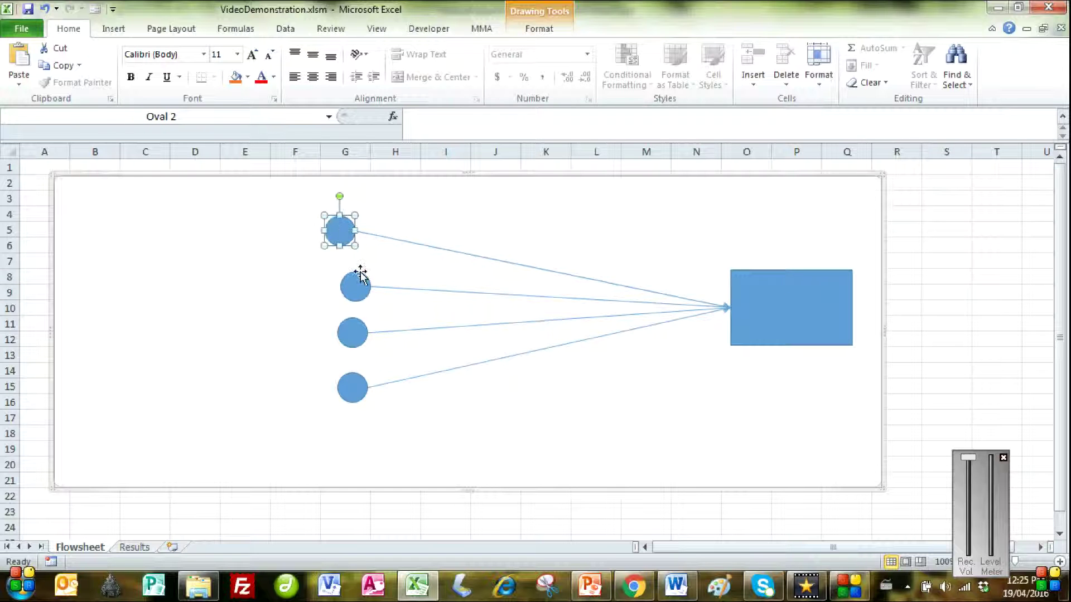
{"action": "left_click_drag", "start_coordinate": [359, 282], "coordinate": [365, 270]}
{"action": "left_click_drag", "start_coordinate": [360, 332], "coordinate": [372, 326]}
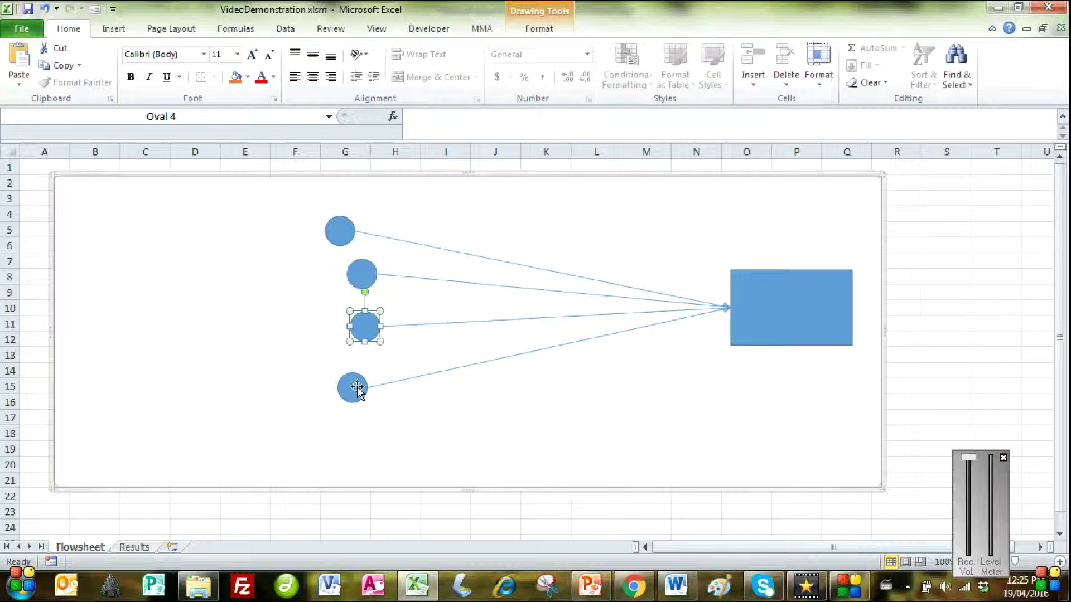
{"action": "mouse_move", "coordinate": [352, 385]}
{"action": "left_mouse_down"}
{"action": "mouse_move", "coordinate": [370, 408]}
{"action": "mouse_move", "coordinate": [359, 382]}
{"action": "left_mouse_up"}
{"action": "left_click_drag", "start_coordinate": [365, 327], "coordinate": [357, 337]}
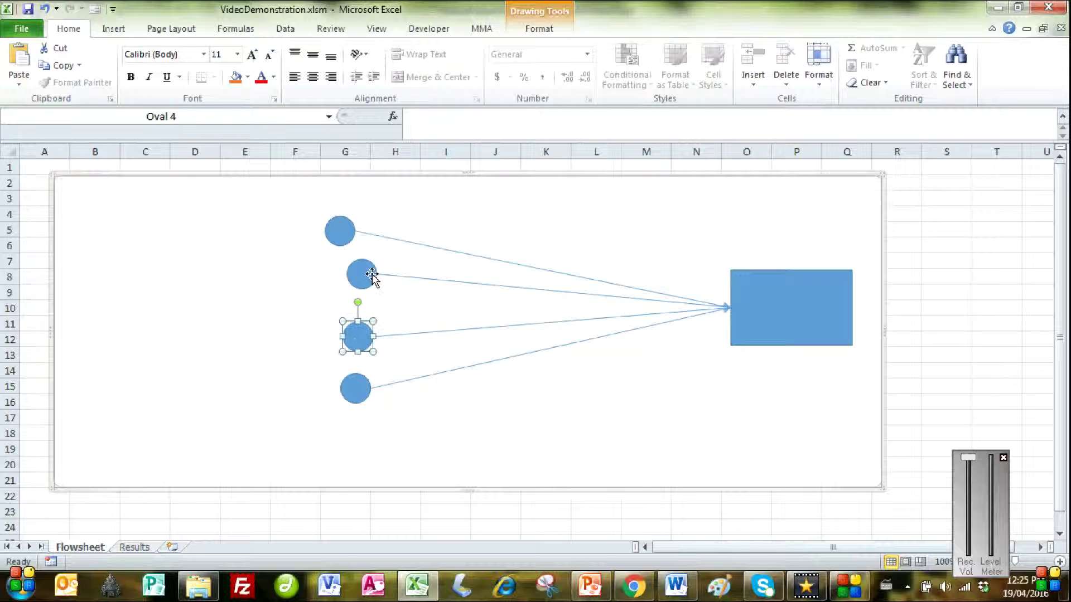
{"action": "left_click_drag", "start_coordinate": [368, 272], "coordinate": [365, 284]}
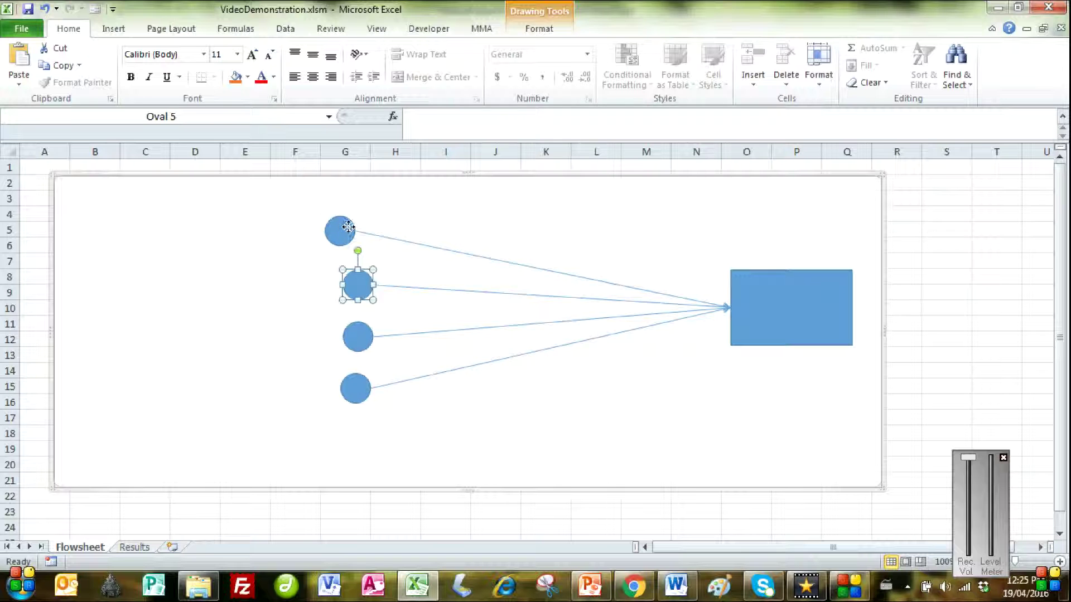
{"action": "left_click_drag", "start_coordinate": [349, 226], "coordinate": [366, 233]}
{"action": "left_click", "coordinate": [607, 299]}
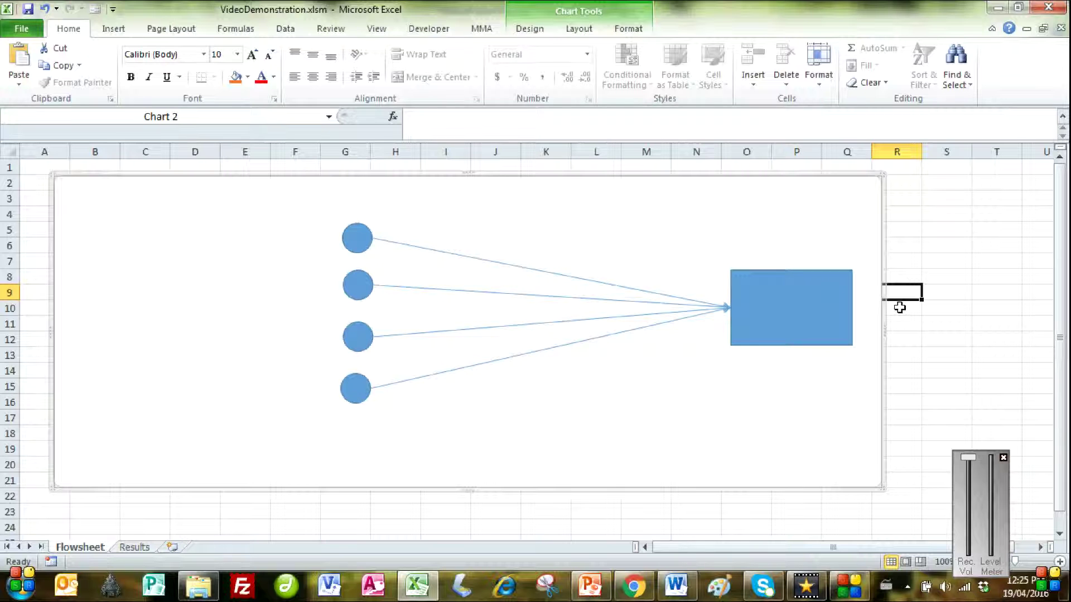
- Hyperlink the rectangle to the Summary defined name
{"action": "left_click", "coordinate": [767, 291]}
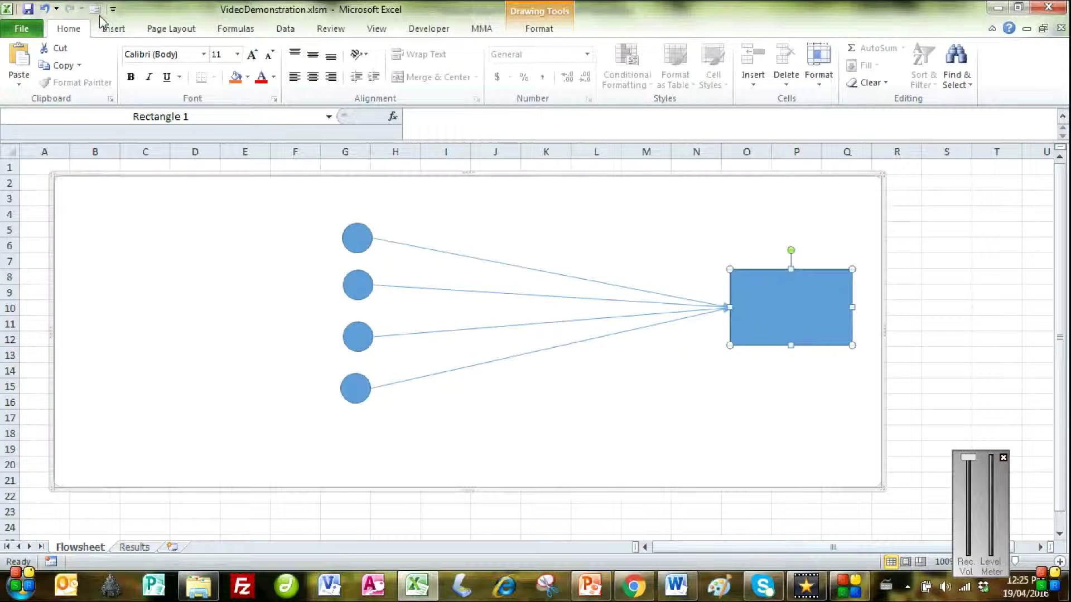
{"action": "left_click", "coordinate": [113, 29]}
{"action": "left_click", "coordinate": [697, 62]}
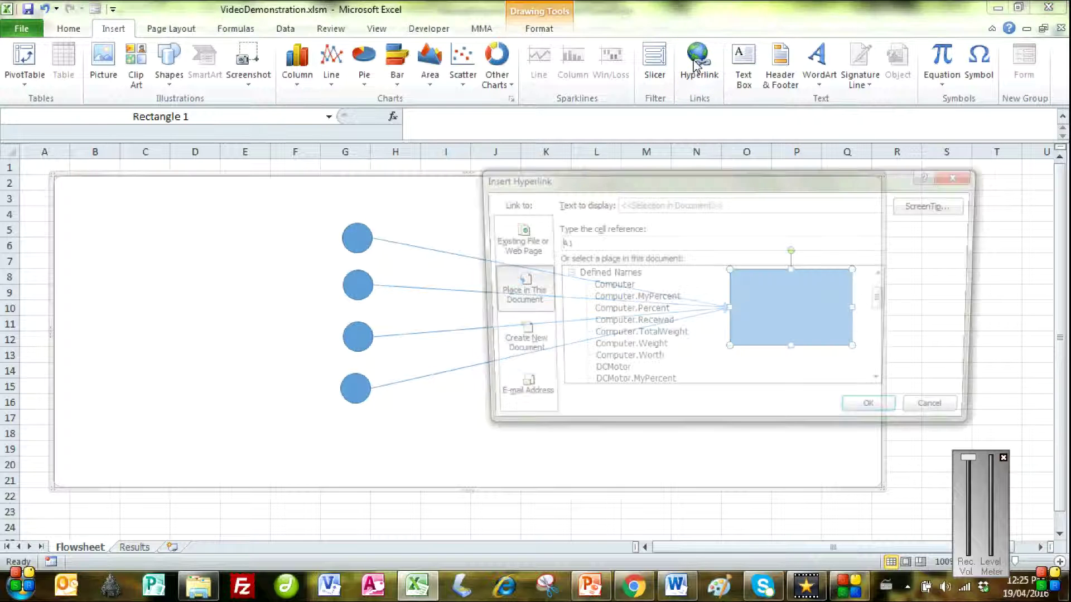
{"action": "left_click_drag", "start_coordinate": [885, 302], "coordinate": [899, 354]}
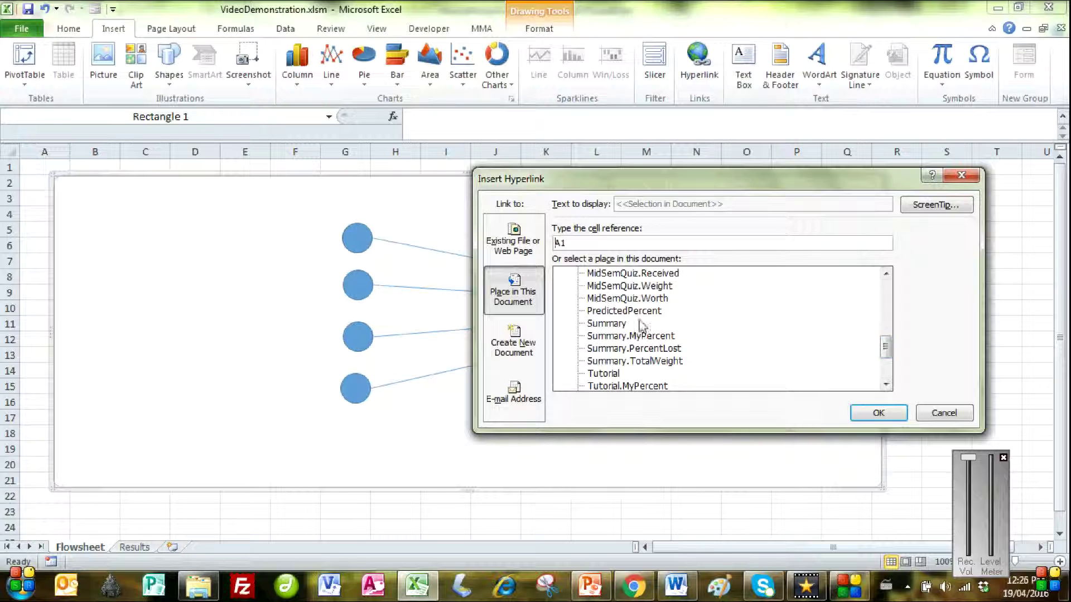
{"action": "left_click", "coordinate": [606, 324]}
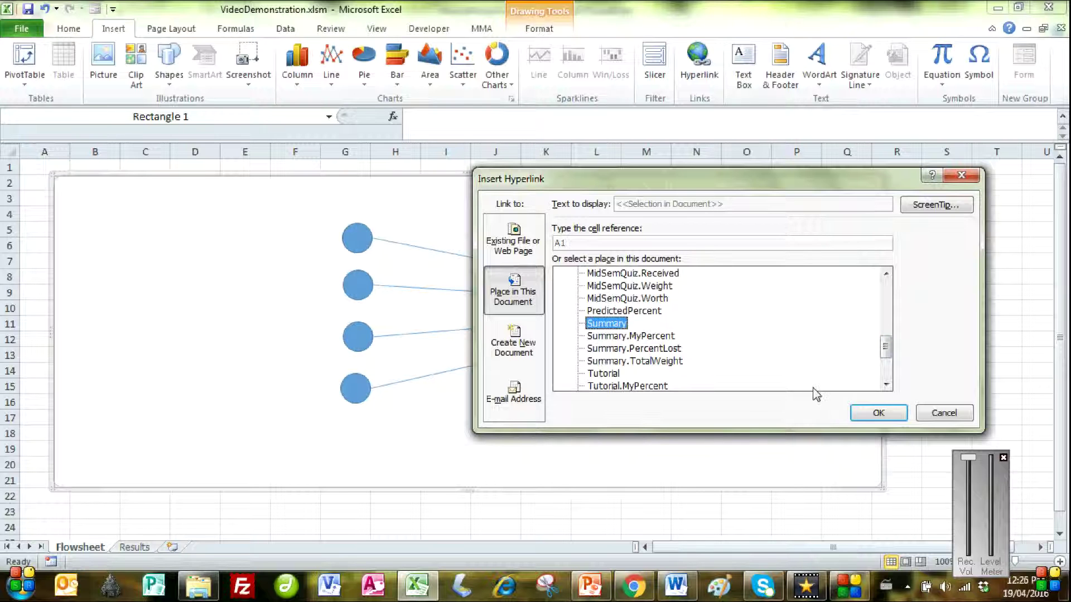
{"action": "left_click", "coordinate": [878, 413]}
- Hyperlink the top circle to the Computer defined name
{"action": "left_click", "coordinate": [355, 237]}
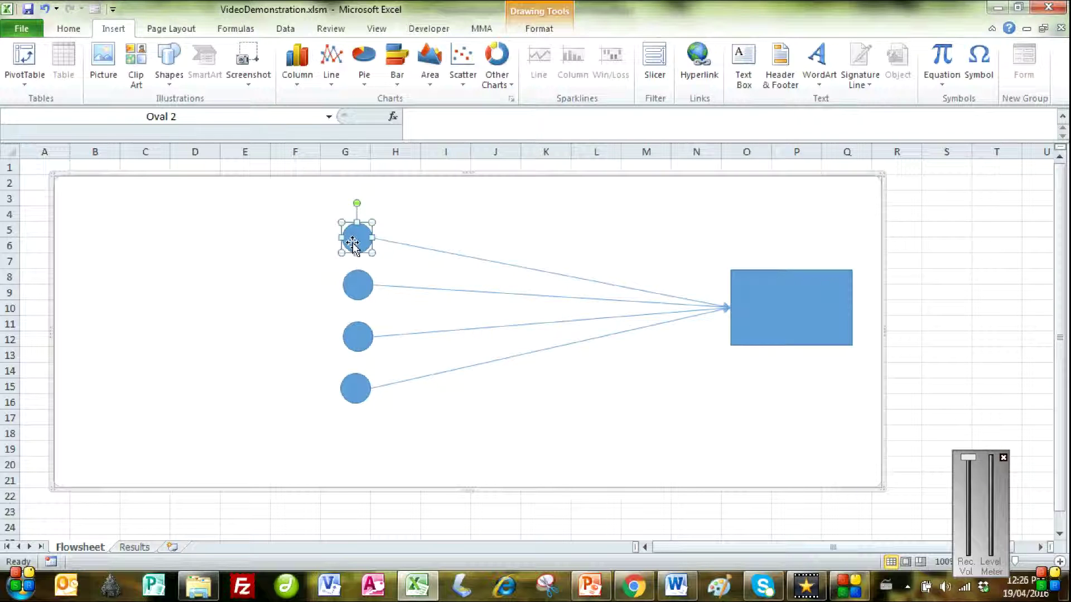
{"action": "left_click", "coordinate": [699, 56]}
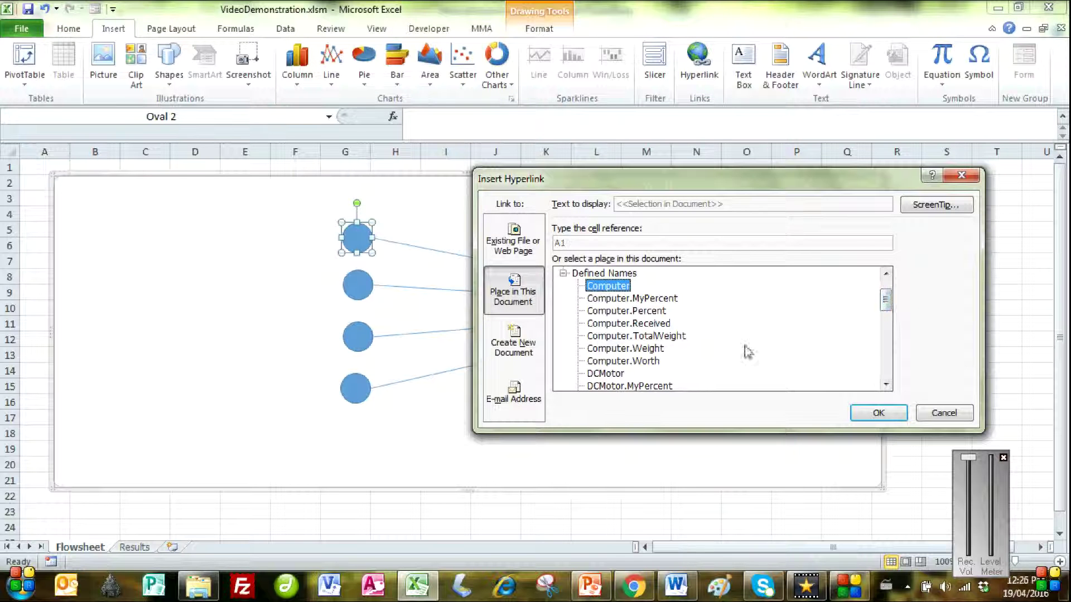
{"action": "left_click", "coordinate": [606, 285]}
{"action": "left_click", "coordinate": [865, 412]}
- Hyperlink the second circle to the Tutorial defined name
{"action": "left_click", "coordinate": [360, 287]}
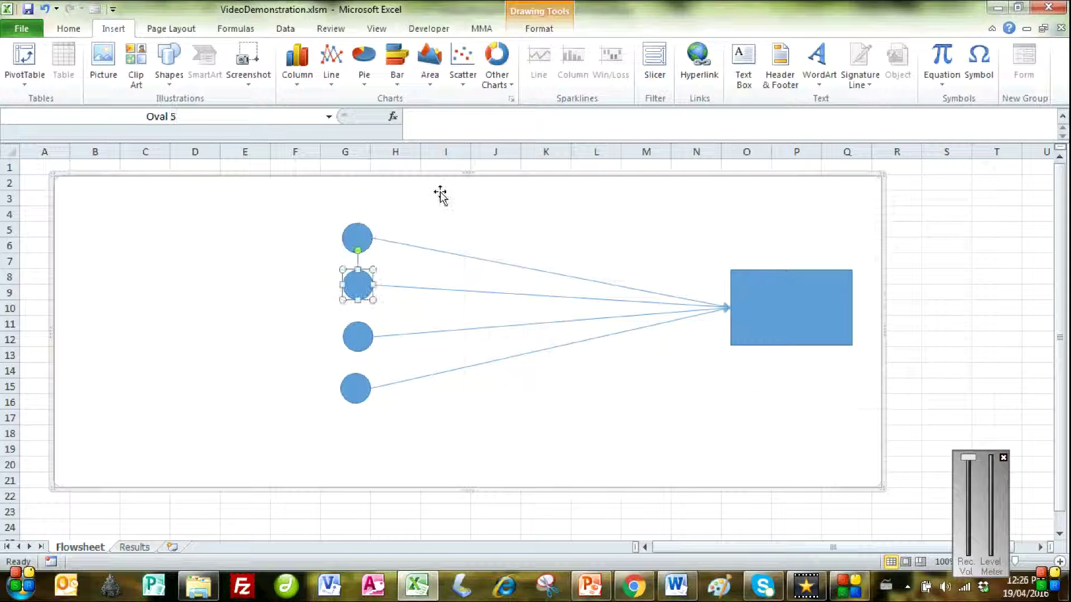
{"action": "left_click", "coordinate": [707, 83]}
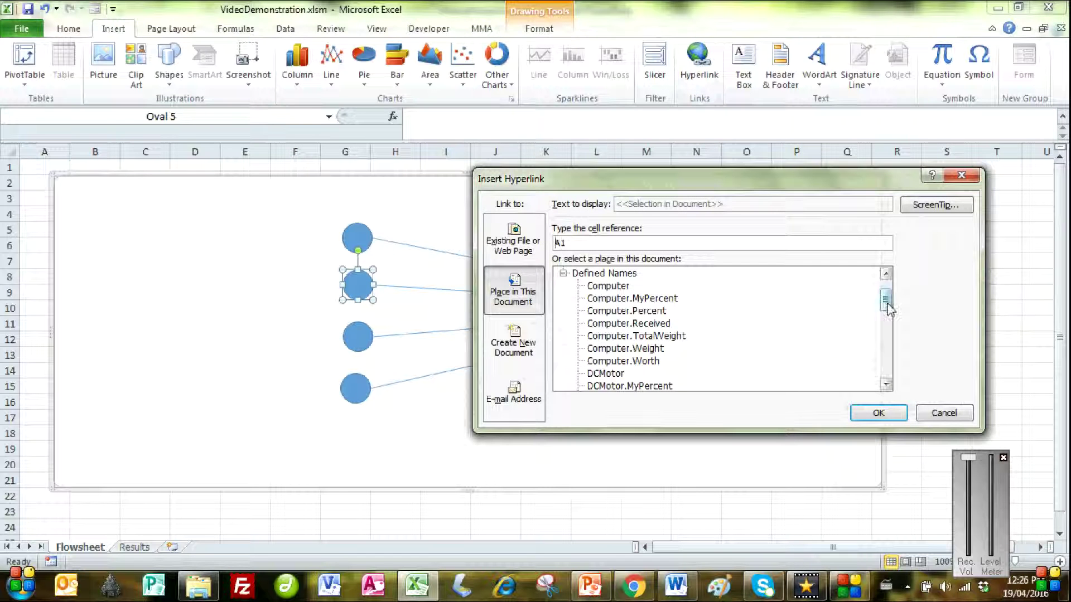
{"action": "left_click_drag", "start_coordinate": [888, 306], "coordinate": [889, 369]}
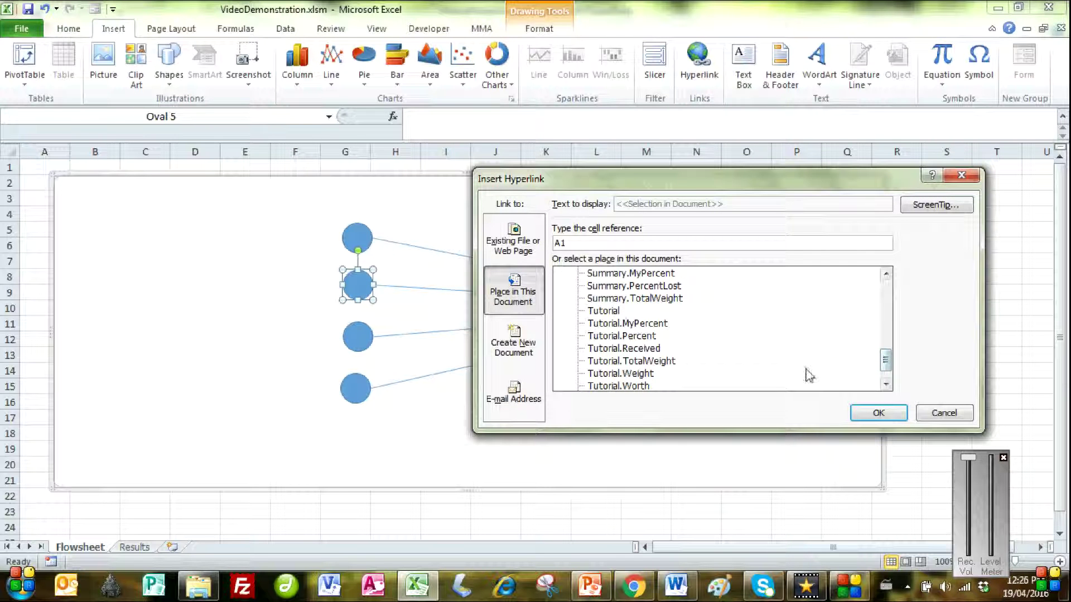
{"action": "left_click", "coordinate": [600, 311]}
{"action": "left_click", "coordinate": [879, 414]}
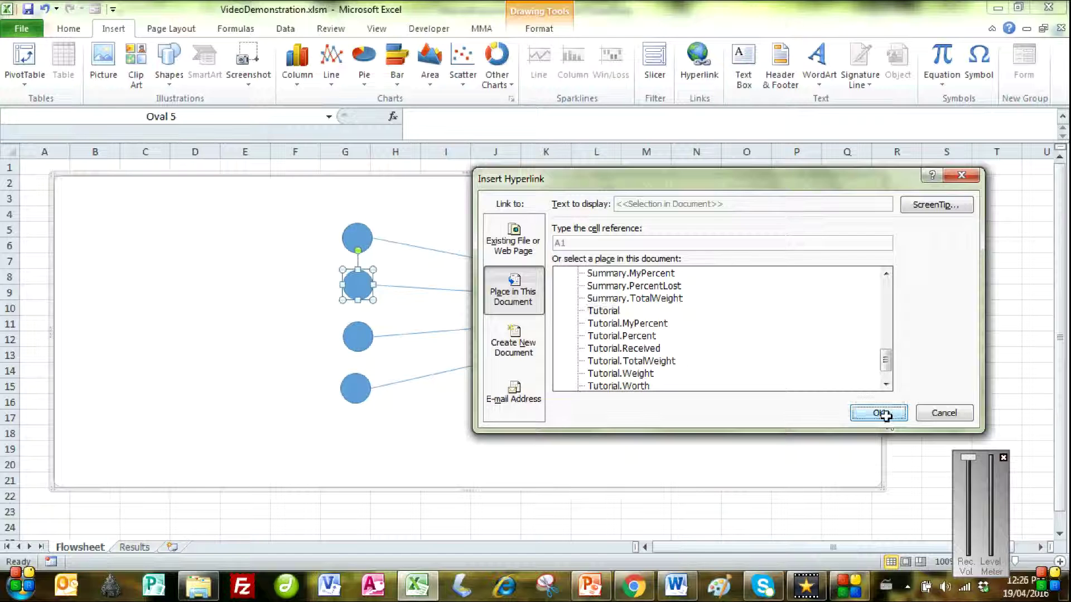
- Hyperlink the third circle to the MidSemQuiz defined name
{"action": "left_click", "coordinate": [357, 334]}
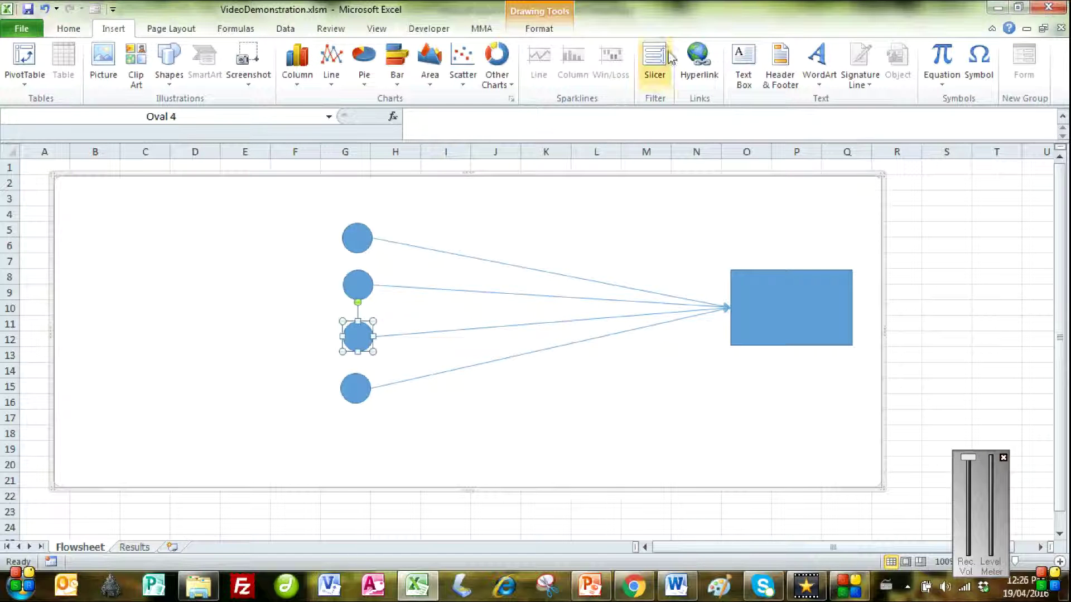
{"action": "left_click", "coordinate": [696, 56]}
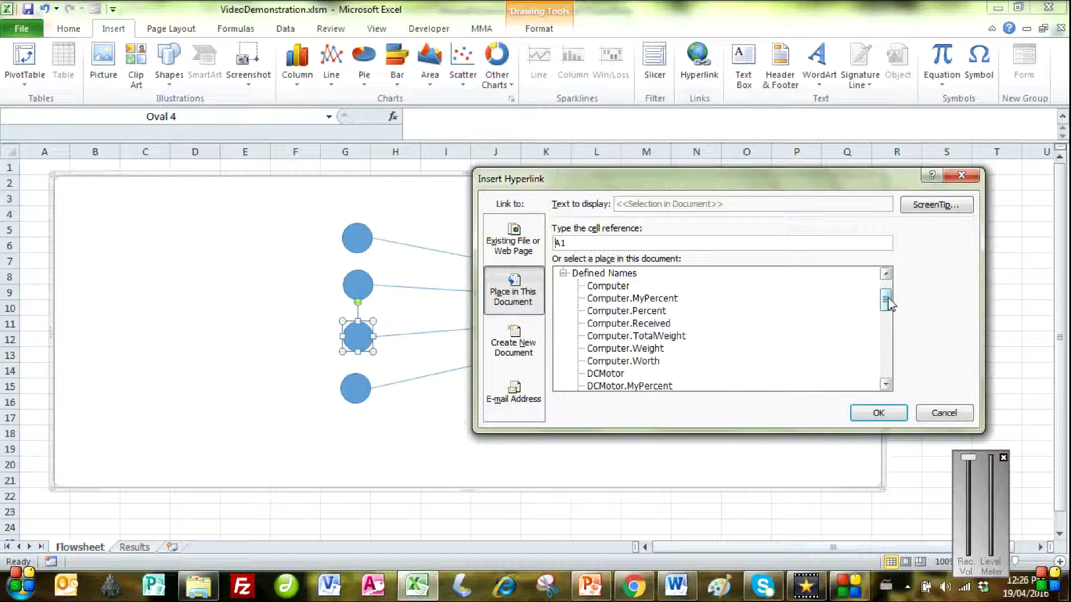
{"action": "left_click_drag", "start_coordinate": [887, 293], "coordinate": [891, 316]}
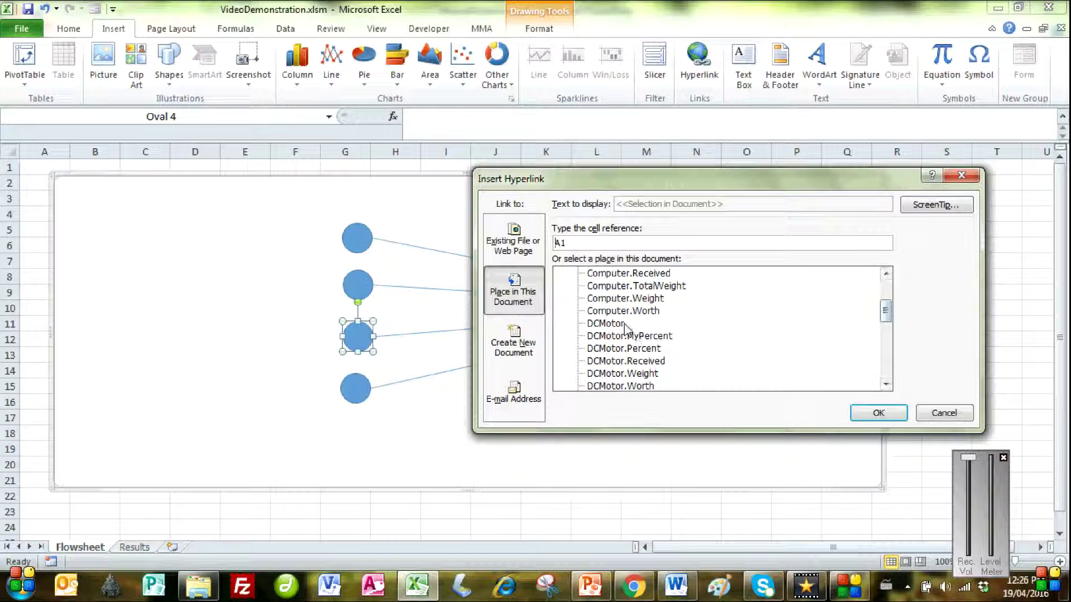
{"action": "left_click", "coordinate": [608, 324]}
{"action": "left_click_drag", "start_coordinate": [885, 311], "coordinate": [885, 325]}
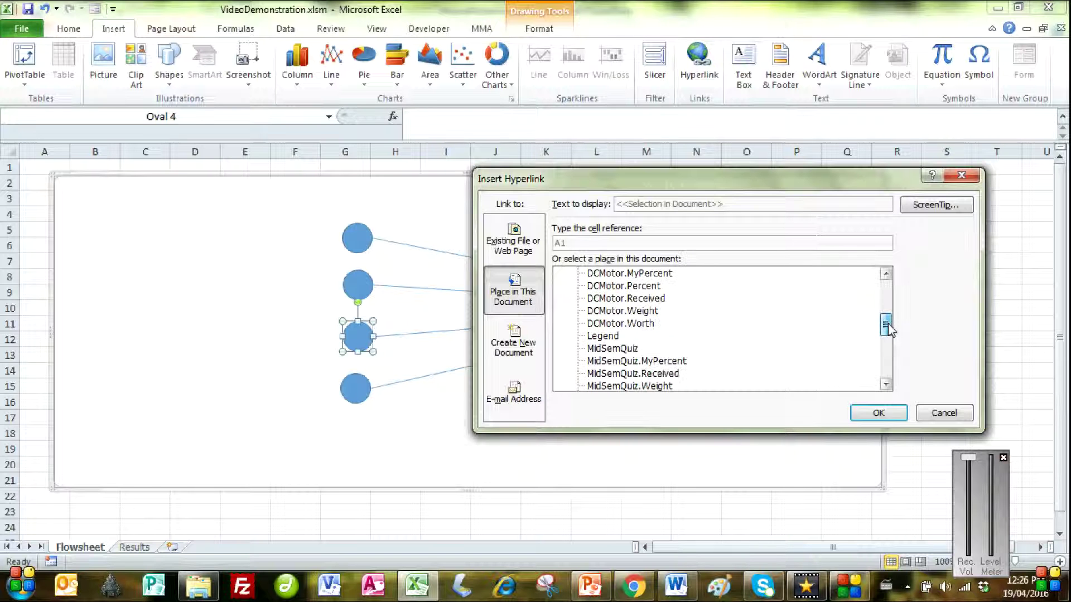
{"action": "left_click", "coordinate": [611, 349]}
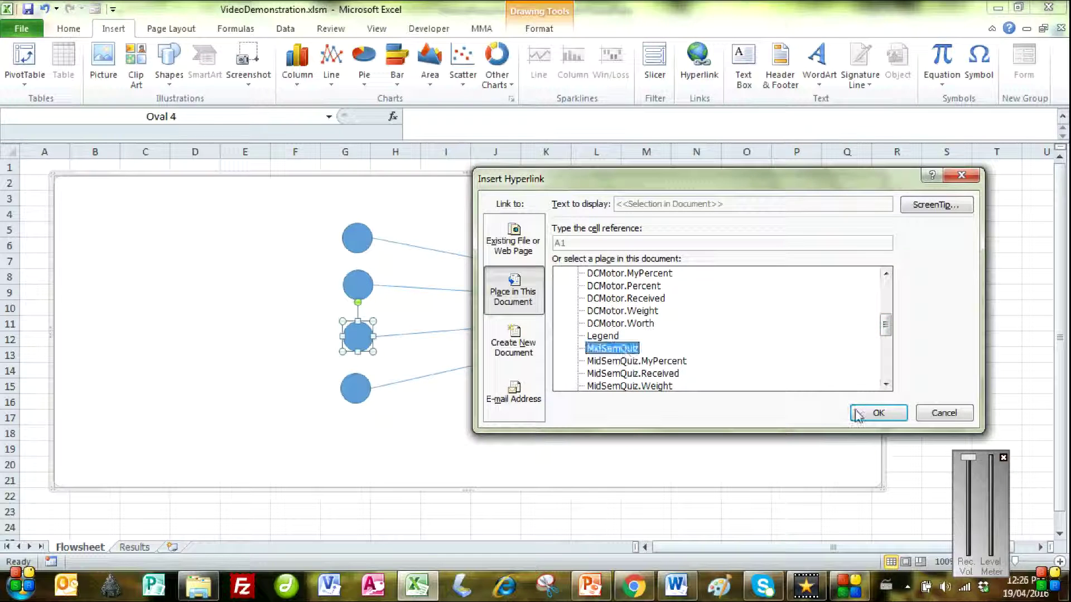
{"action": "left_click", "coordinate": [887, 413]}
- Hyperlink the bottom circle to the DCMotor defined name
{"action": "left_click", "coordinate": [361, 380]}
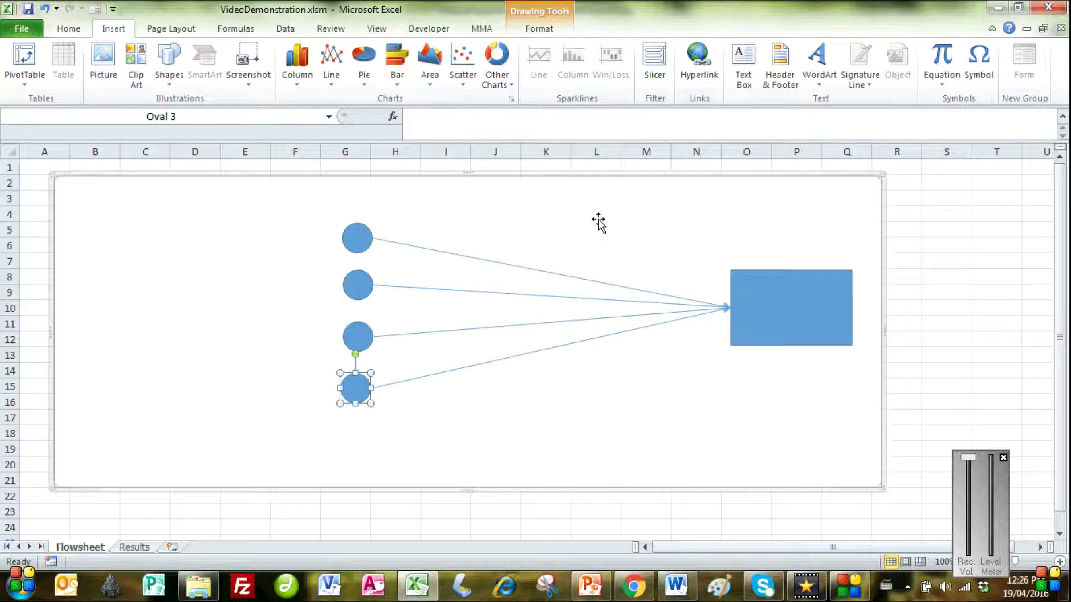
{"action": "left_click", "coordinate": [698, 58]}
{"action": "left_click", "coordinate": [622, 375]}
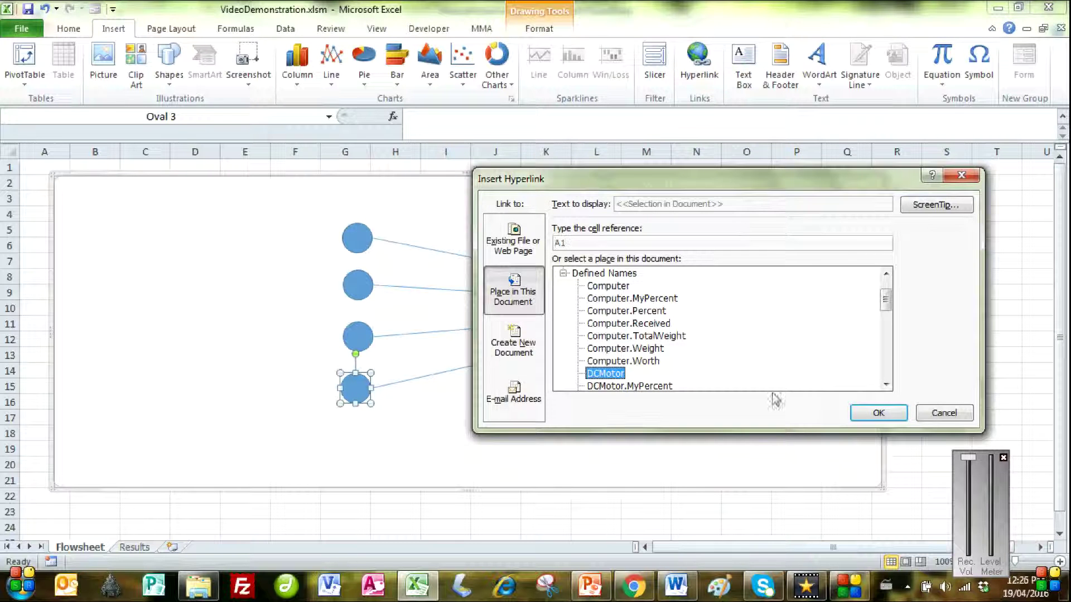
{"action": "left_click", "coordinate": [864, 414]}
- Verify the rectangle jumps to Summary and the top circle to Computer
{"action": "left_click", "coordinate": [911, 237]}
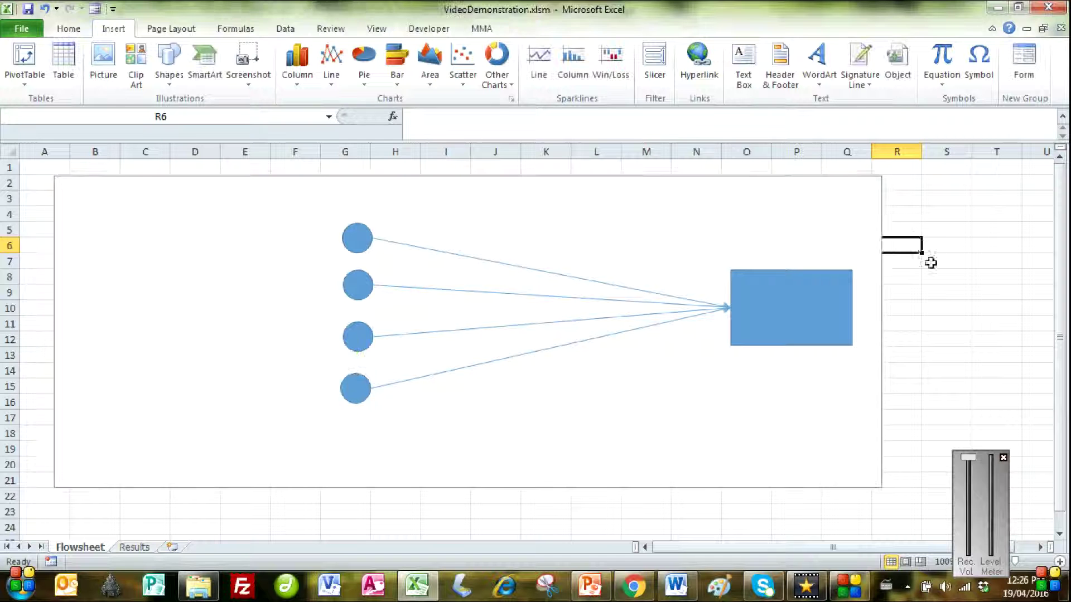
{"action": "left_click", "coordinate": [947, 277]}
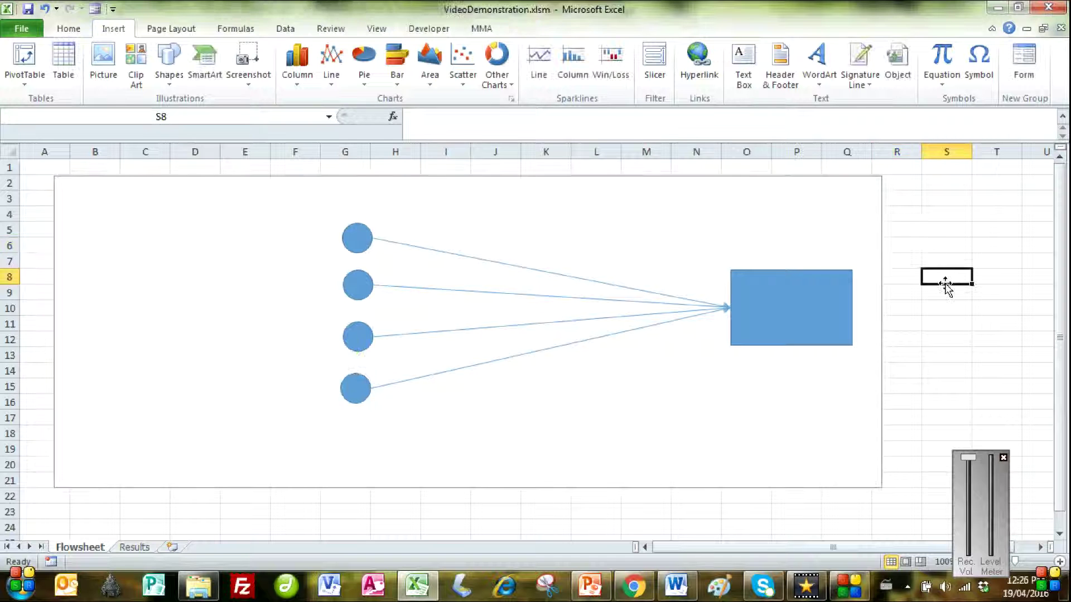
{"action": "left_click", "coordinate": [763, 322]}
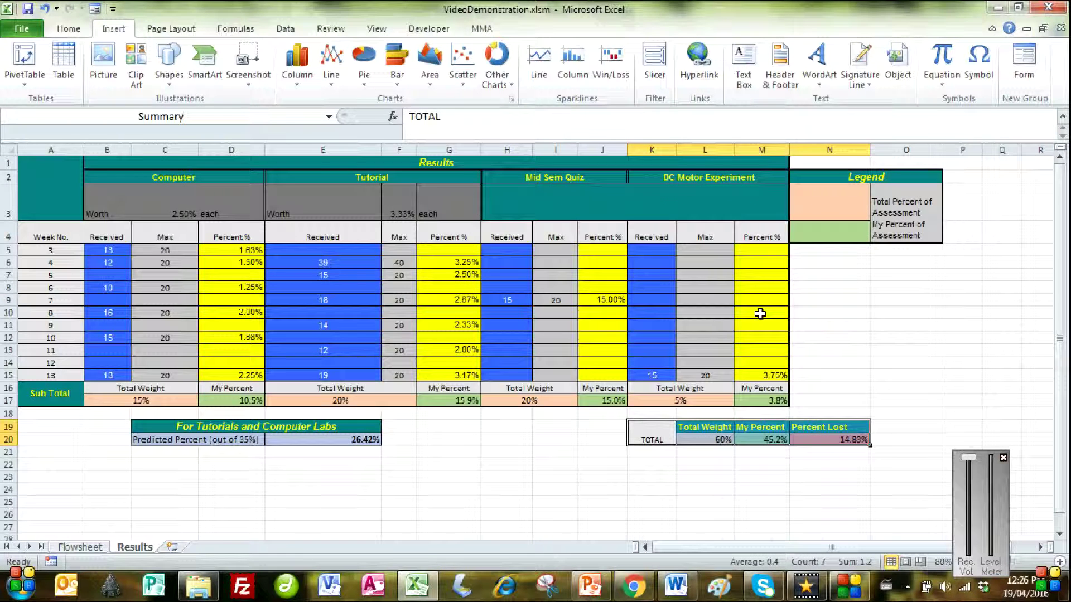
{"action": "left_click", "coordinate": [81, 547]}
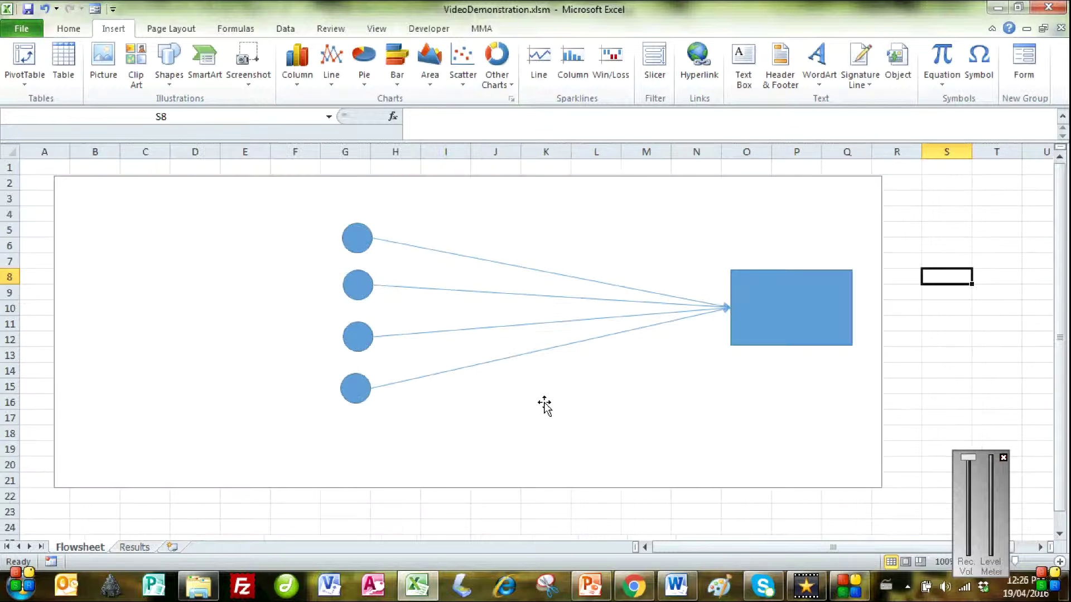
{"action": "left_click", "coordinate": [967, 370]}
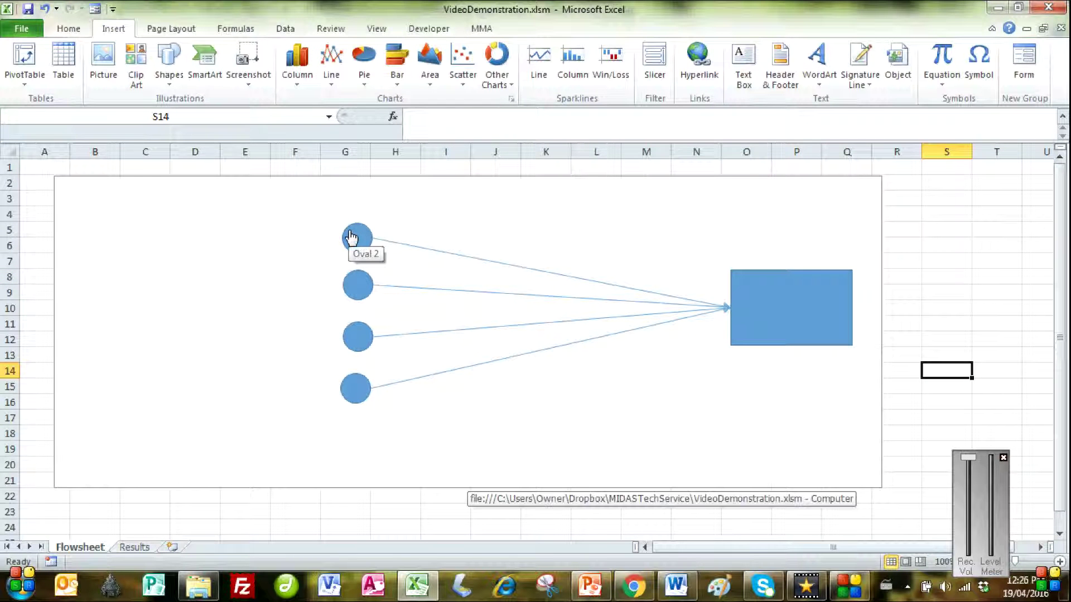
{"action": "left_click", "coordinate": [352, 236]}
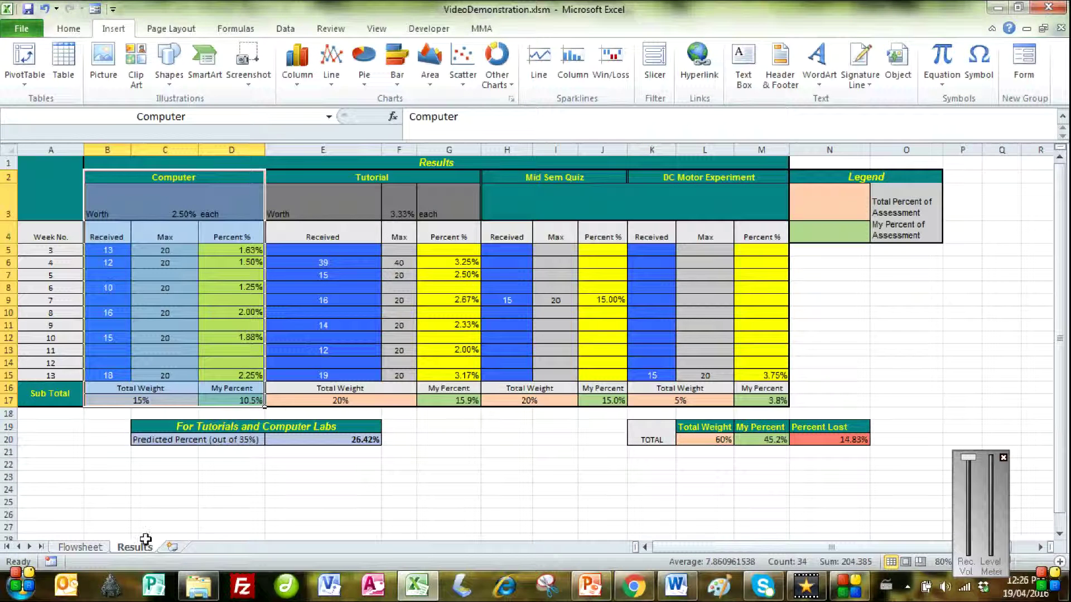
- Verify the remaining circles jump to Tutorial, MidSemQuiz and DCMotor
{"action": "left_click", "coordinate": [97, 550]}
{"action": "left_click", "coordinate": [527, 525]}
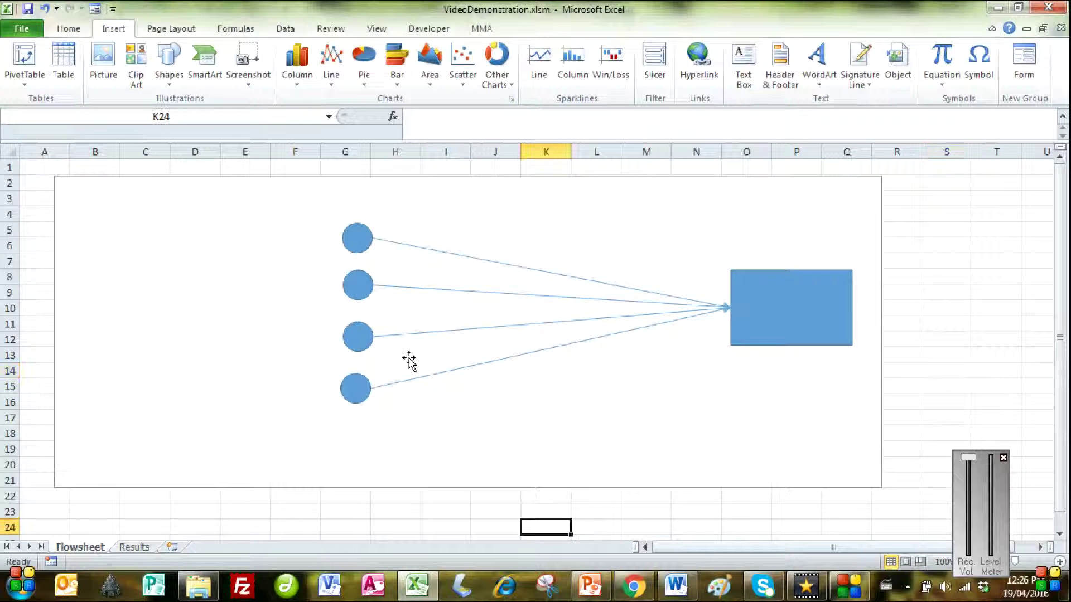
{"action": "left_click", "coordinate": [358, 287]}
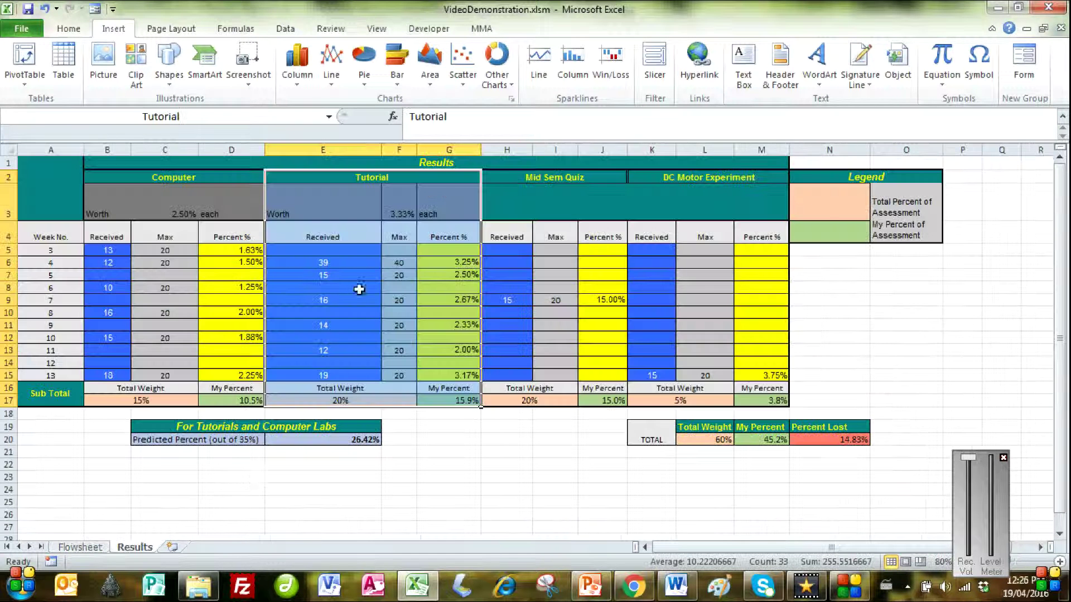
{"action": "left_click", "coordinate": [99, 550]}
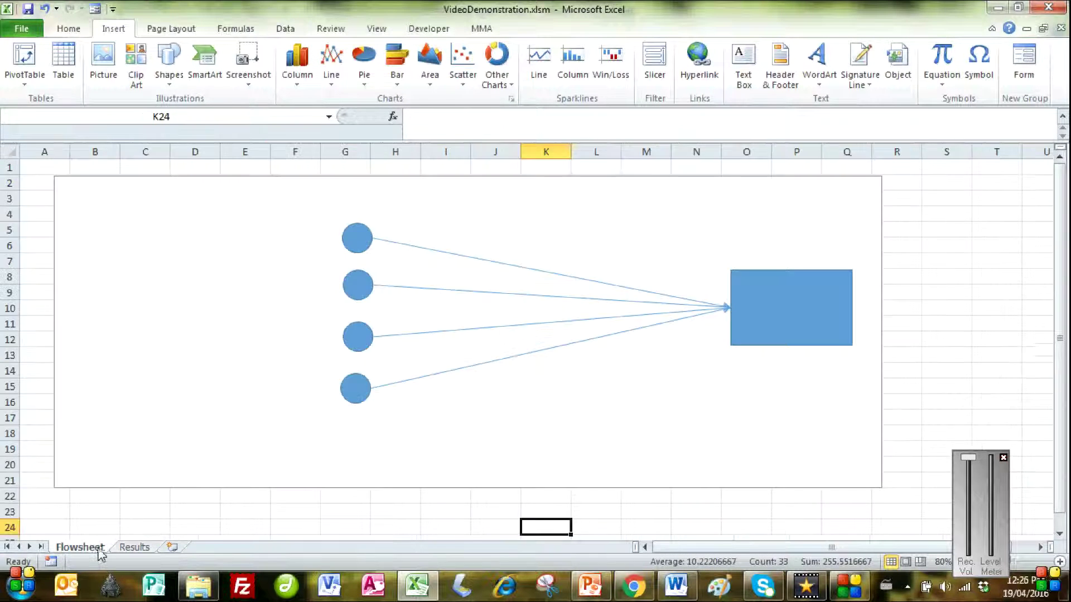
{"action": "left_click", "coordinate": [375, 509]}
{"action": "left_click", "coordinate": [356, 338]}
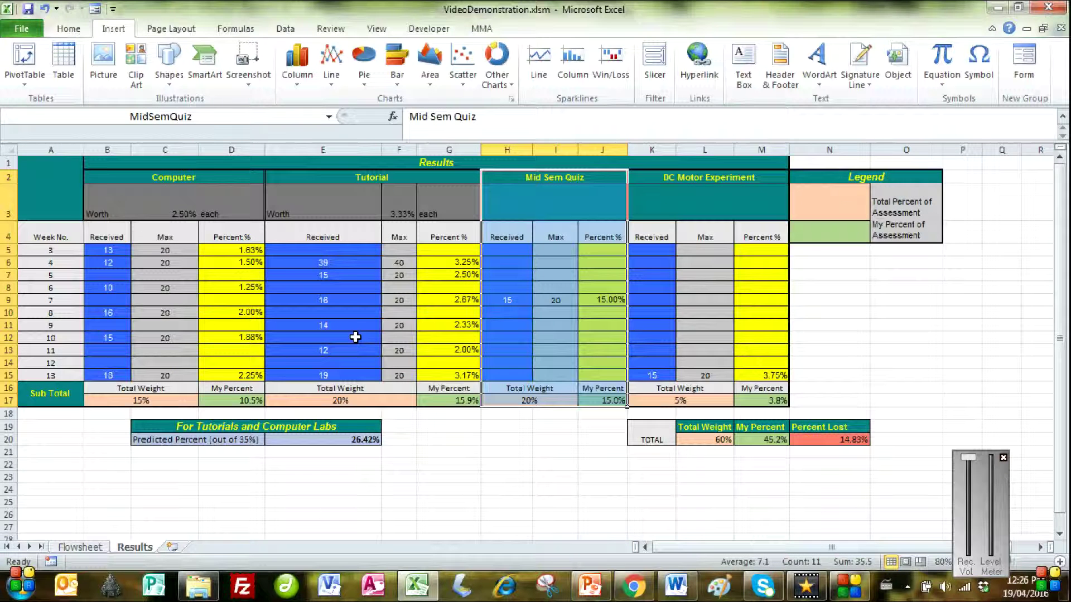
{"action": "left_click", "coordinate": [75, 548]}
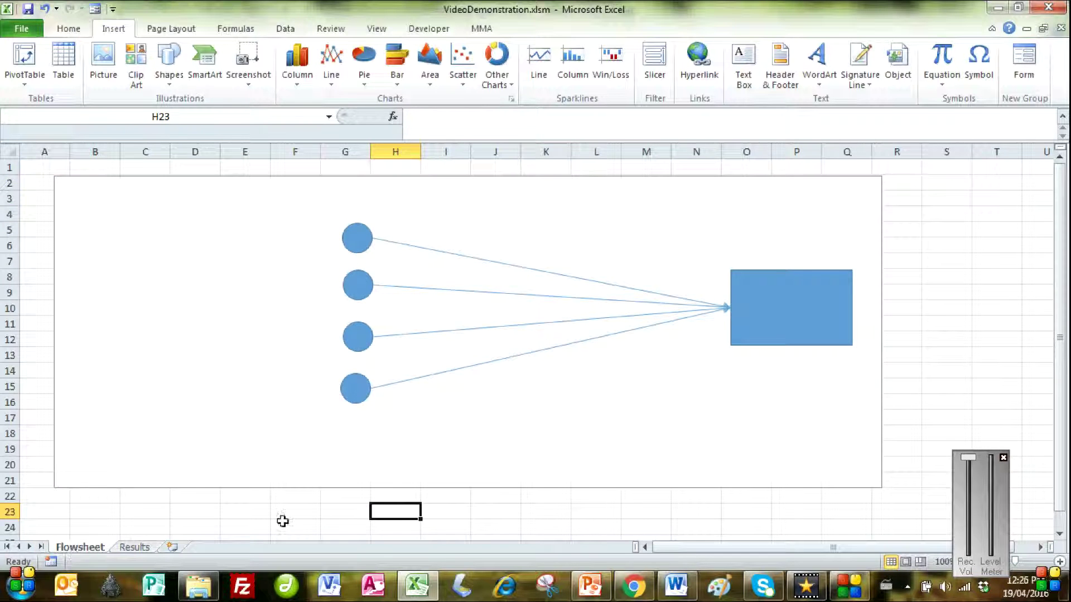
{"action": "left_click", "coordinate": [281, 514]}
{"action": "left_click", "coordinate": [351, 389]}
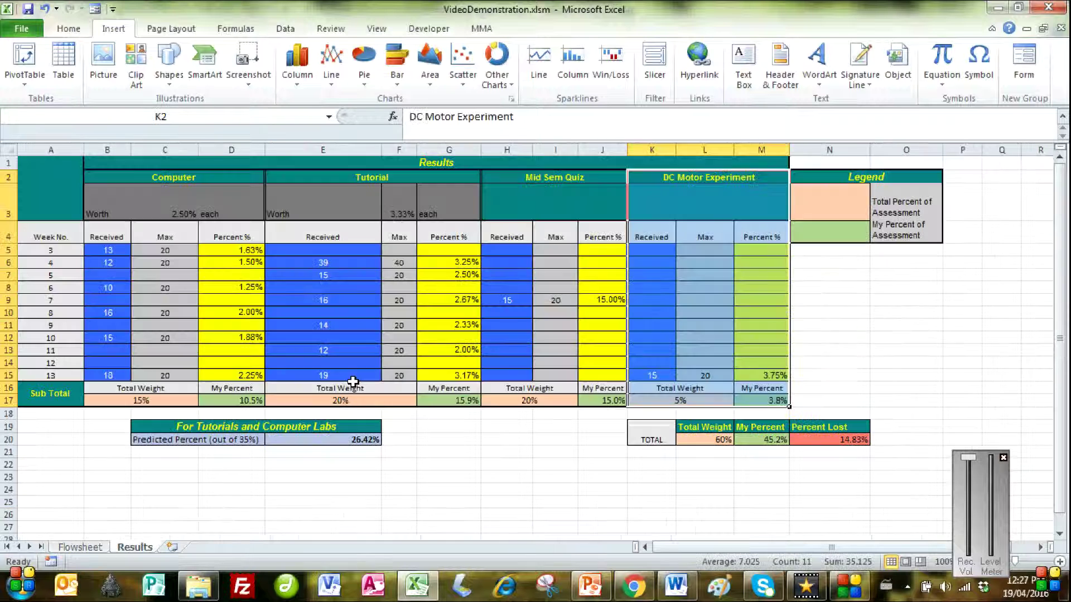
{"action": "left_click", "coordinate": [561, 478]}
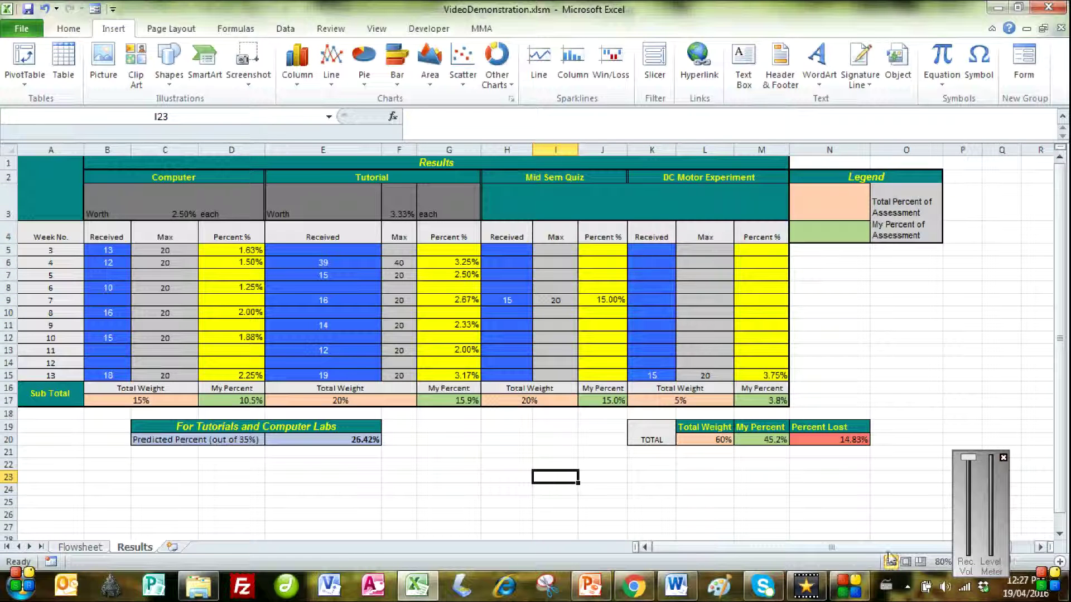